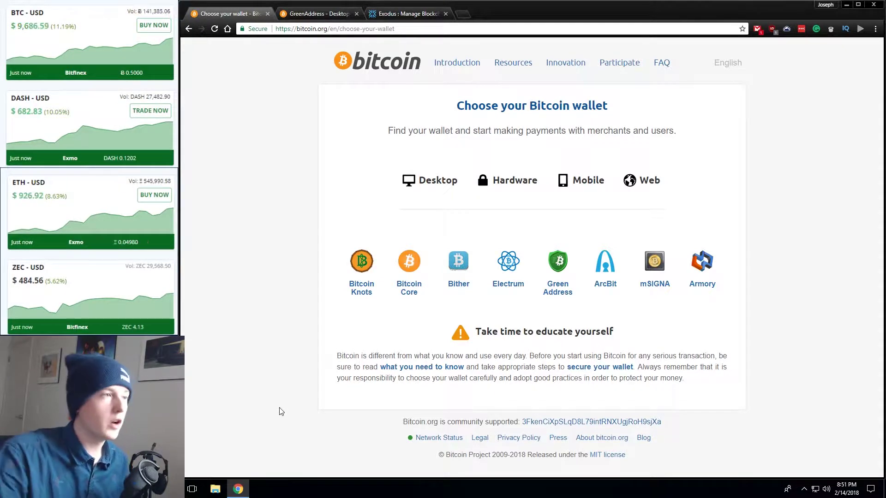
- Bring the bitcoin.org wallet page back and open the Electrum desktop wallet page for Windows
key("super+d")
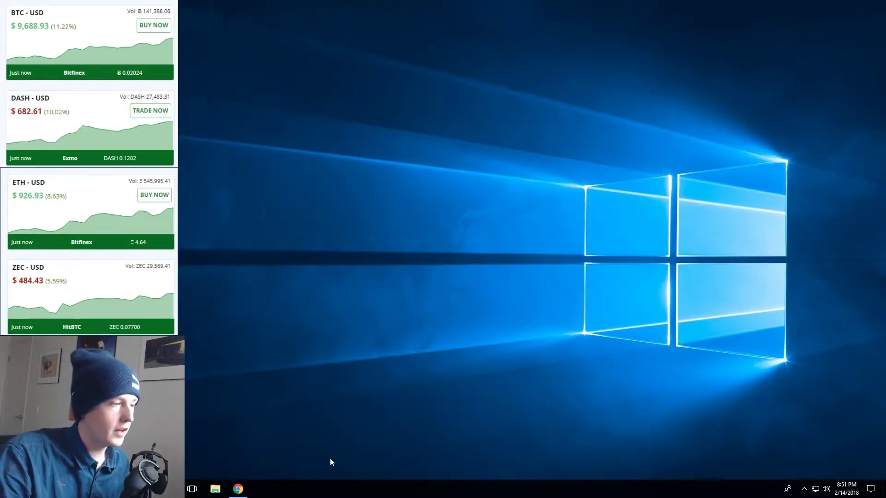
left_click(238, 488)
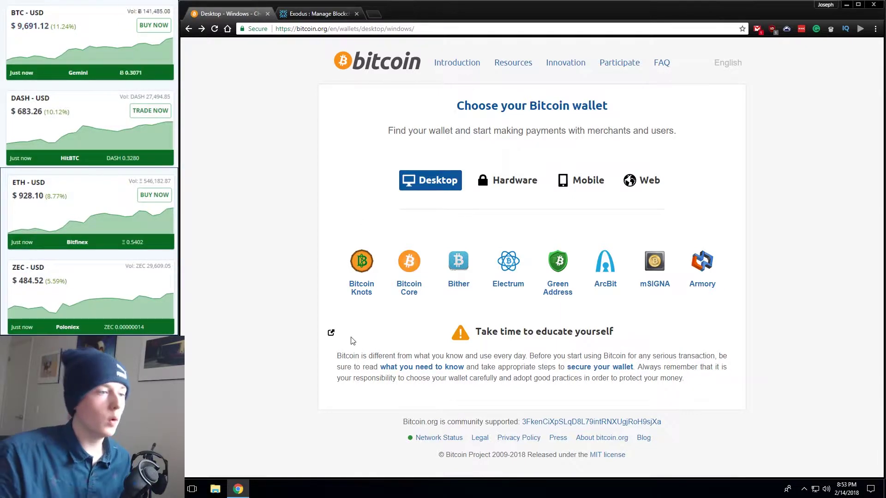
left_click(510, 265)
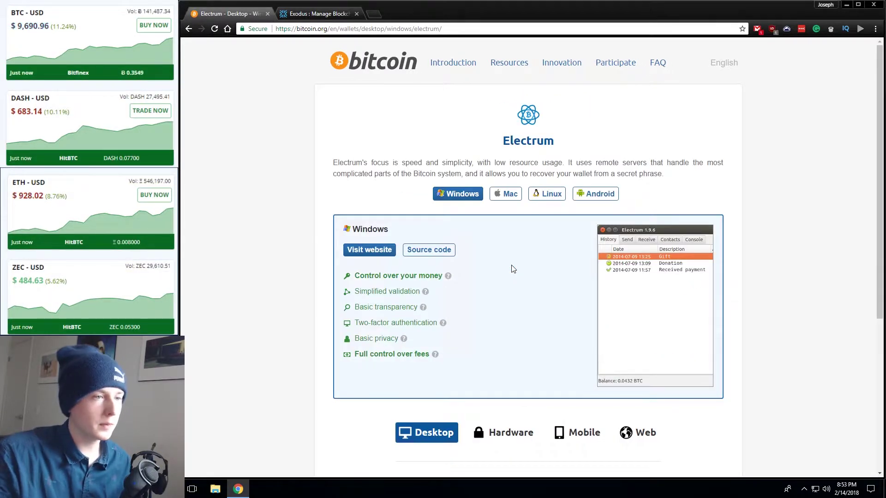
- Download the electrum-3.0.6-setup Windows installer from electrum.org and save it to the Desktop
left_click(359, 259)
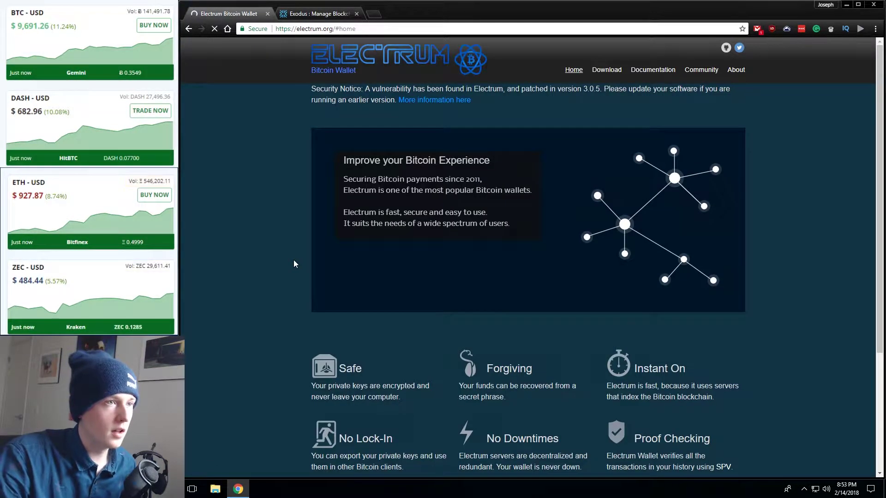
left_click(605, 73)
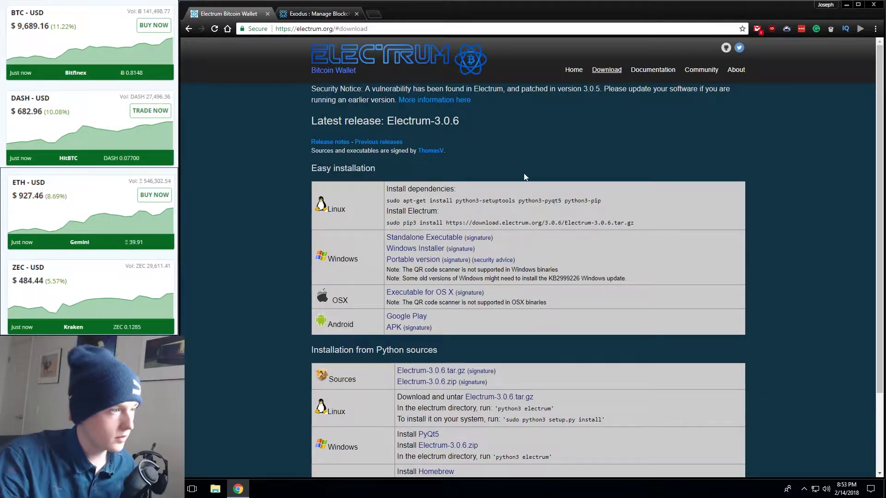
left_click(390, 249)
left_click(216, 68)
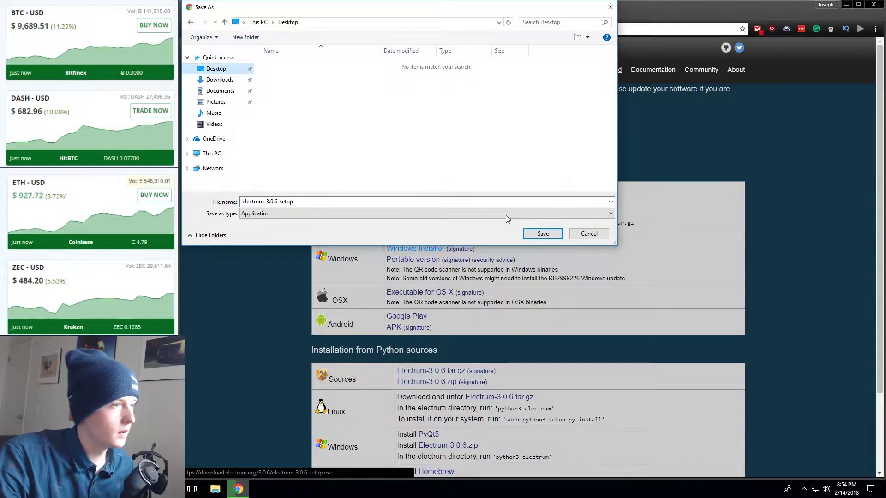
left_click(526, 234)
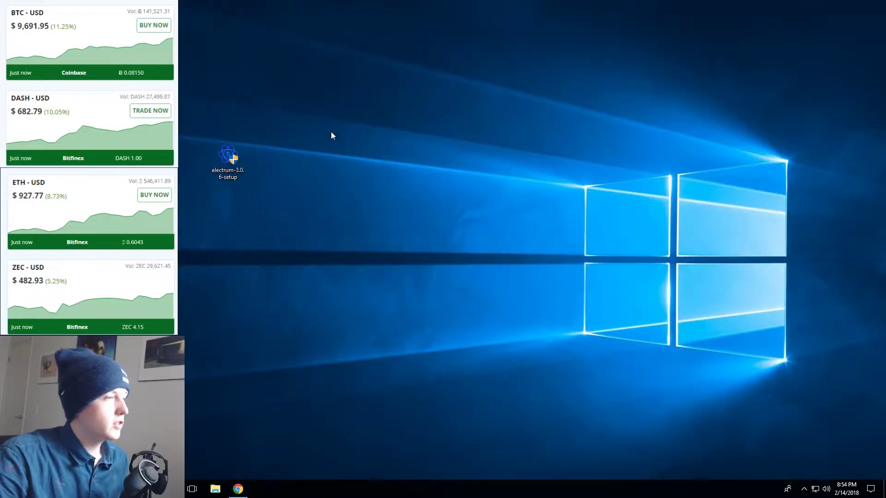
- Run electrum-3.0.6-setup, approve the UAC prompt, and install into C:\Program Files (x86)\Electrum
double_click(228, 159)
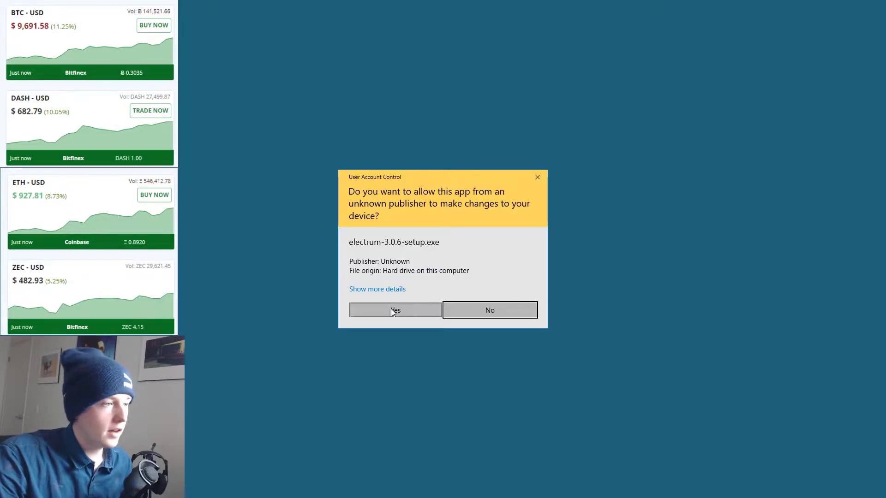
left_click(394, 310)
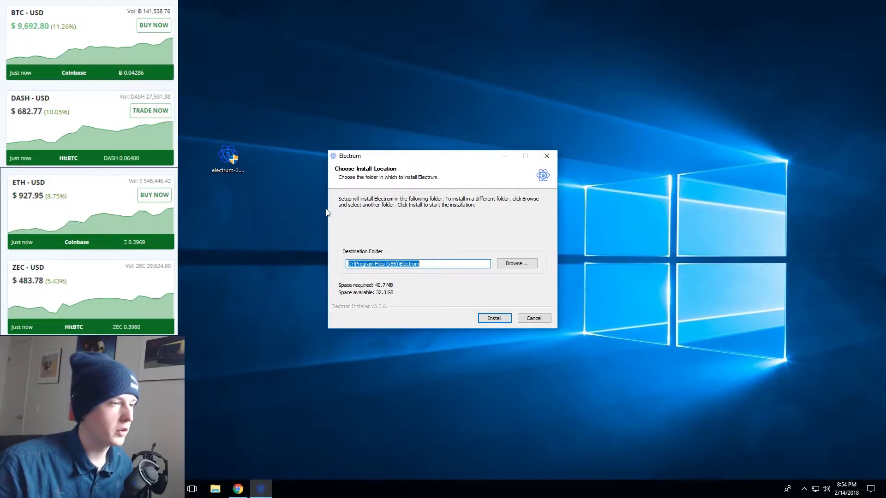
left_click(501, 318)
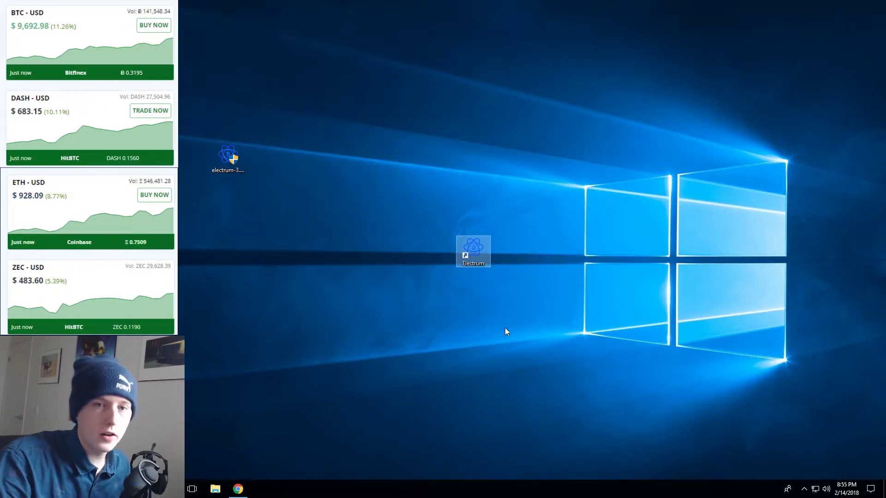
- Launch Electrum with Auto connect, name the wallet 'Youtube', and choose a Standard wallet with a new seed
double_click(458, 250)
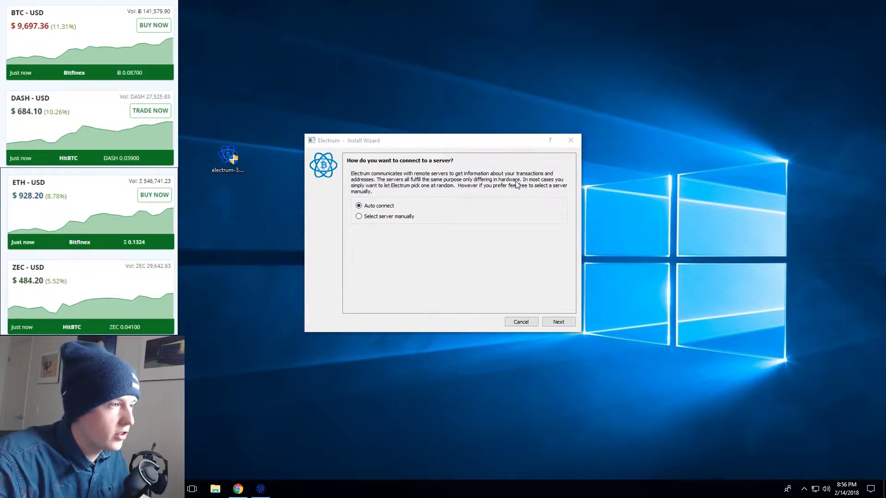
left_click(564, 326)
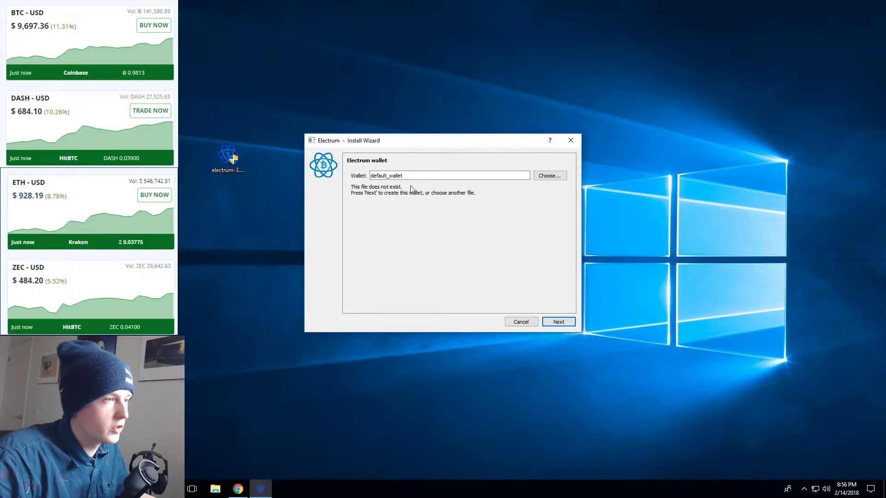
double_click(422, 175)
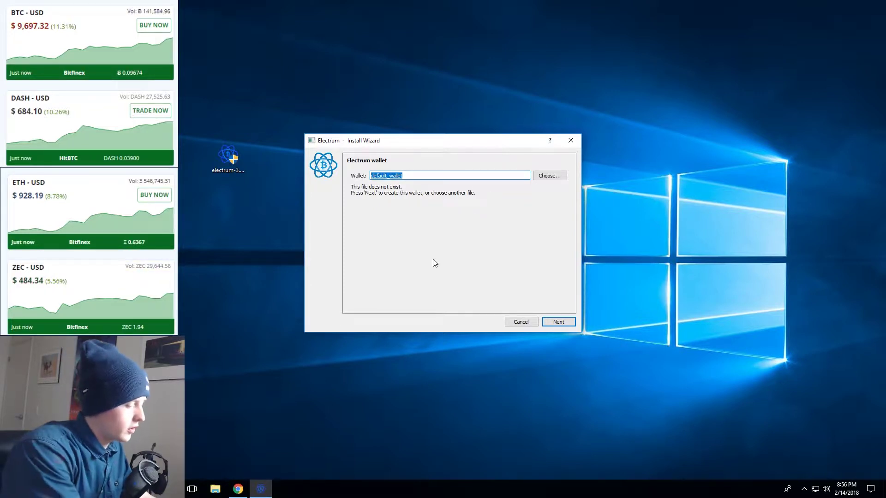
type("Youtube")
key("Return")
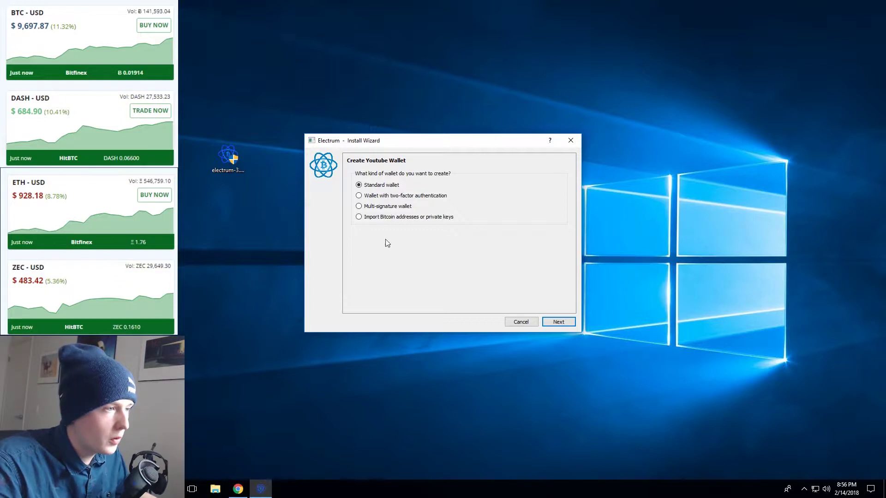
left_click(558, 322)
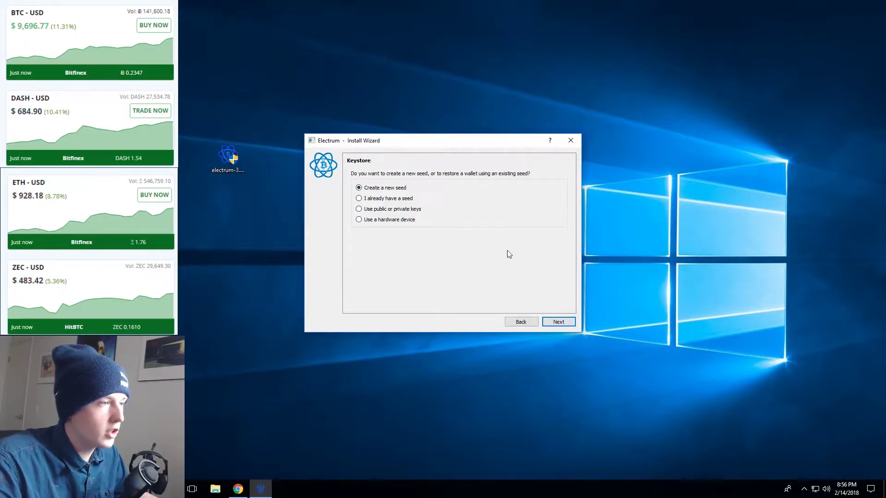
left_click(558, 323)
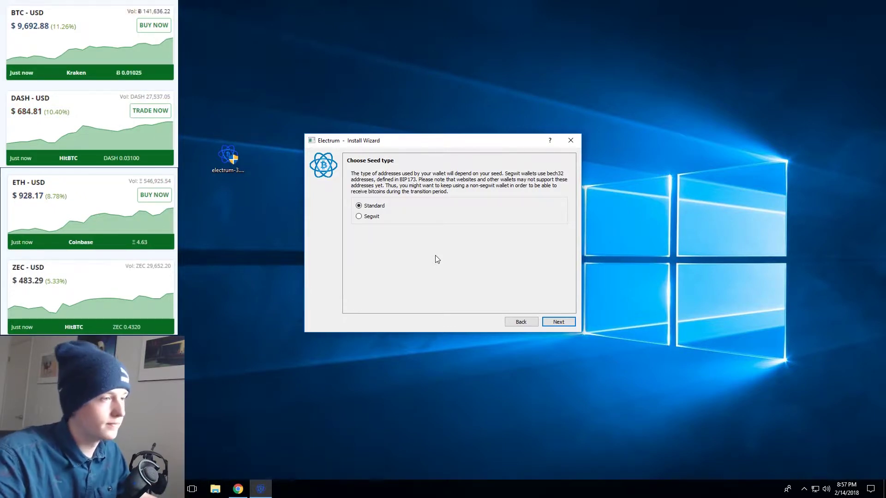
- Choose a Segwit seed, record the 12 generated seed words, and move on to confirming them
left_click(378, 217)
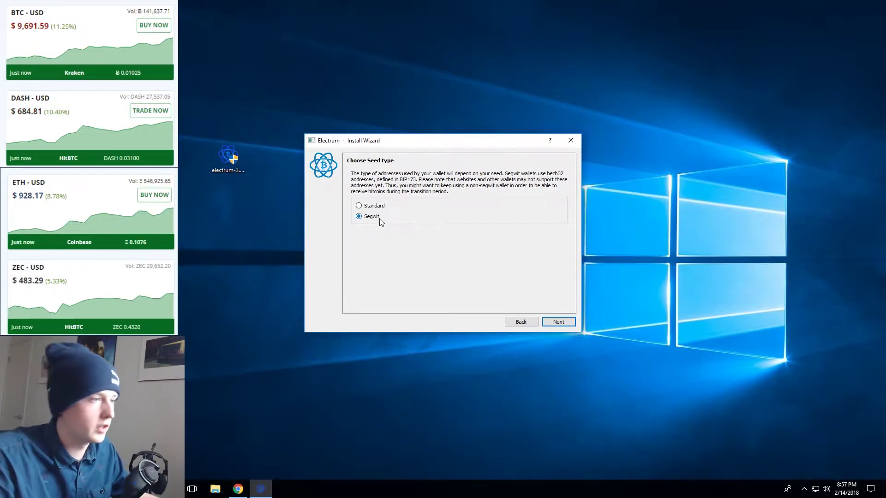
left_click(559, 323)
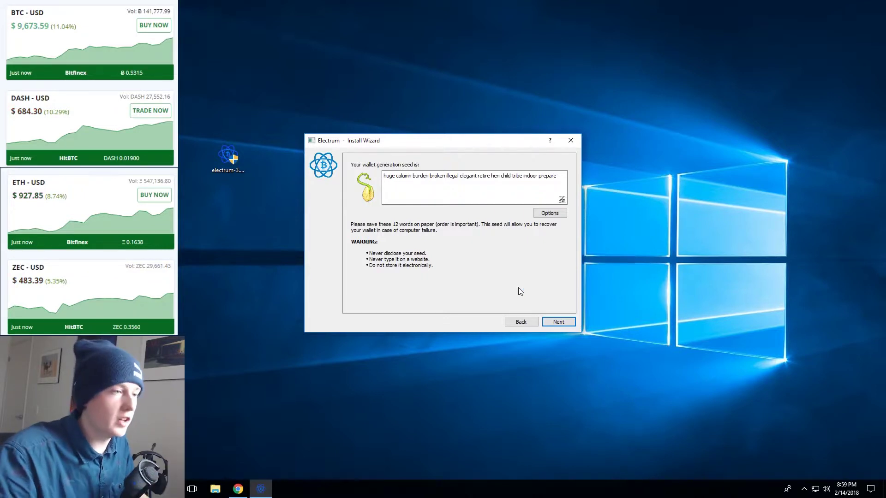
left_click(561, 322)
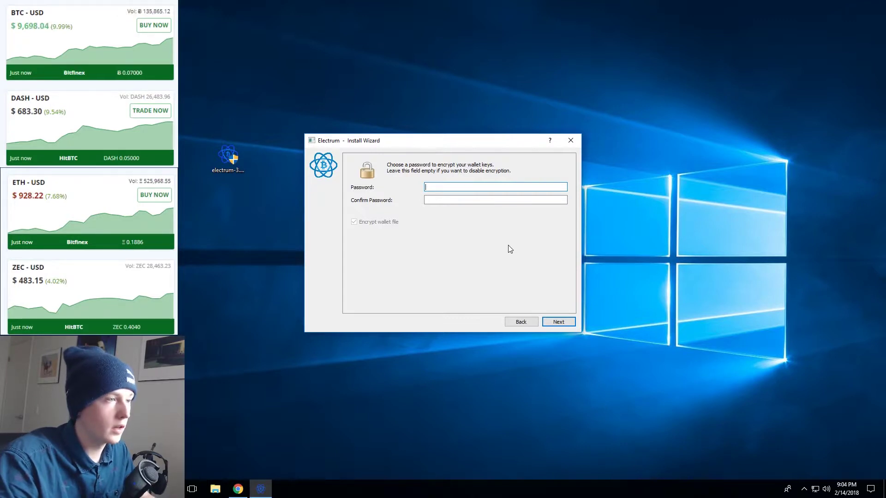
- Enter and confirm the wallet password with Encrypt wallet file kept on, finishing the setup
type("••")
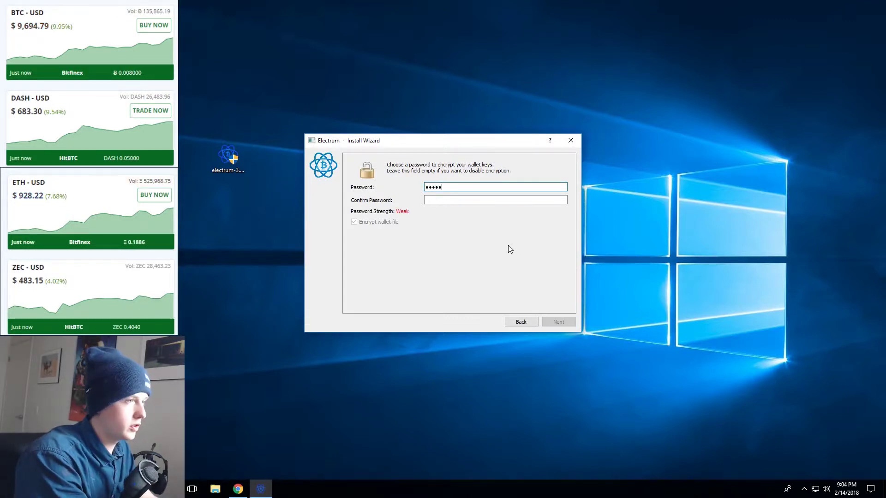
key("Tab")
type("••")
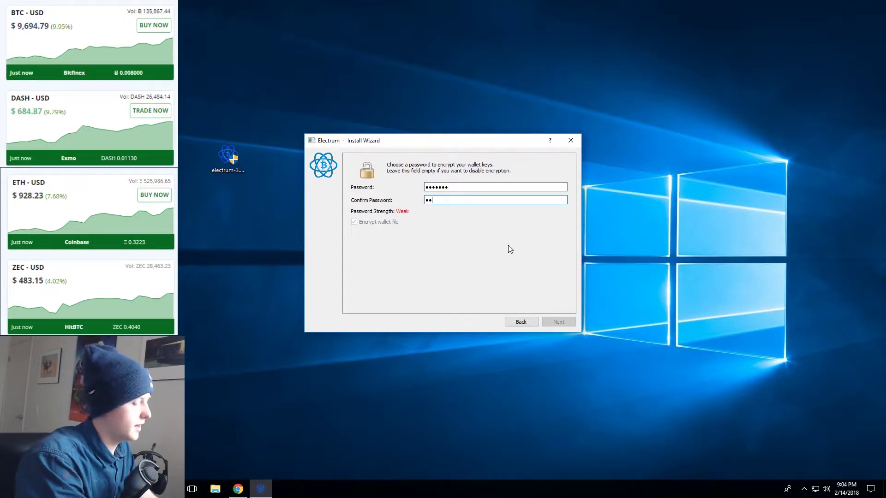
type("•••••")
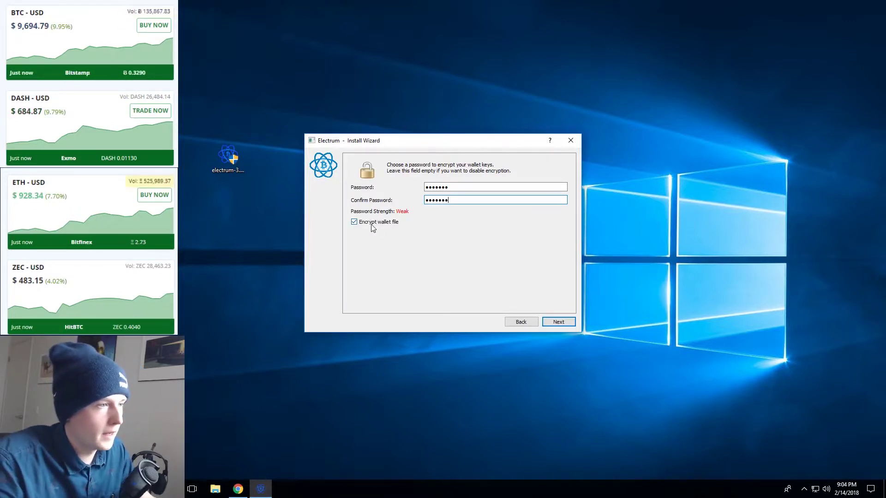
left_click(558, 323)
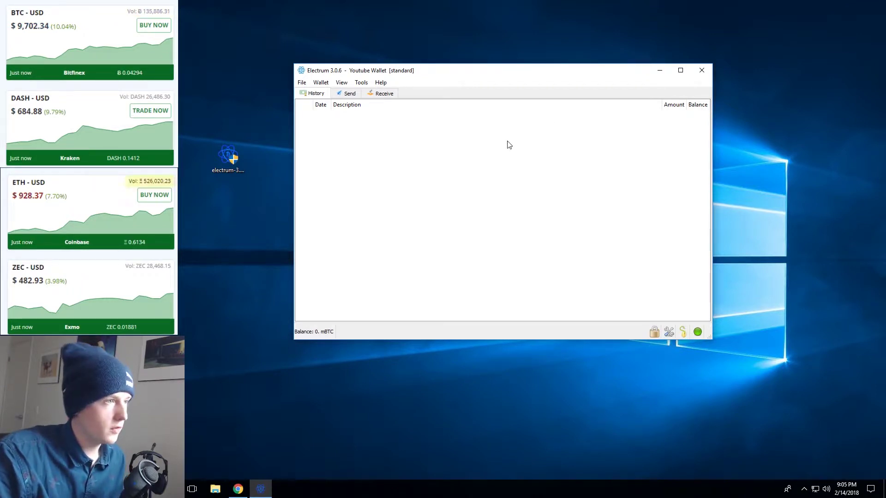
- Inspect the Send form's Description and Amount fields, then show the Receive address and QR code
left_click(350, 93)
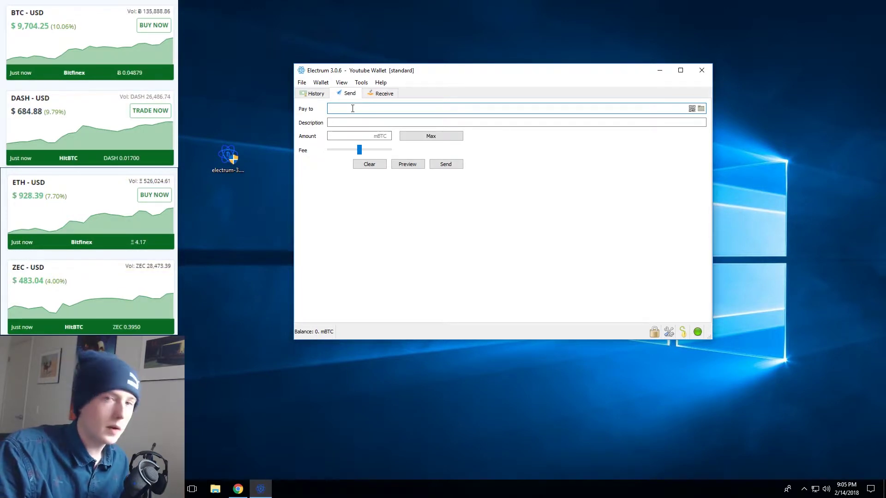
left_click(351, 123)
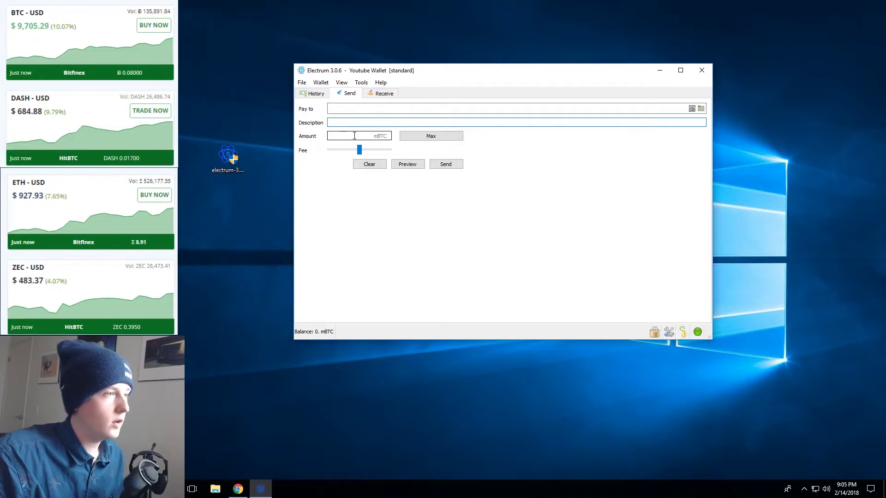
left_click(356, 136)
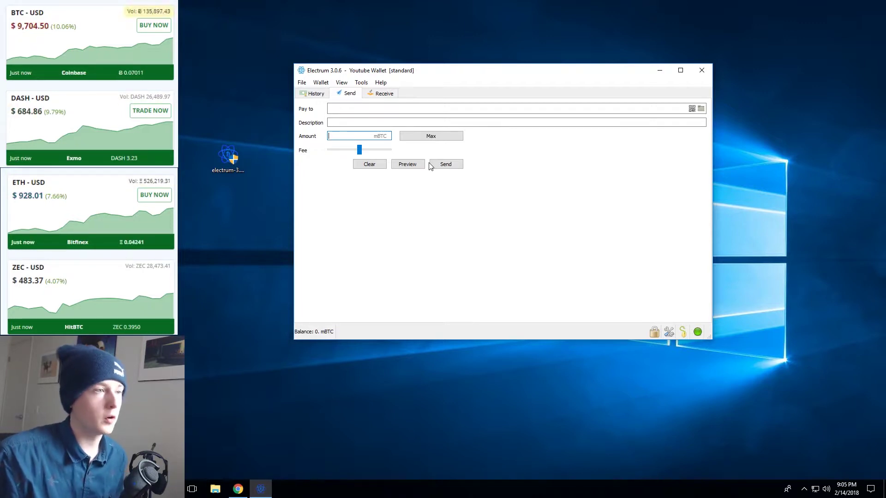
left_click(384, 94)
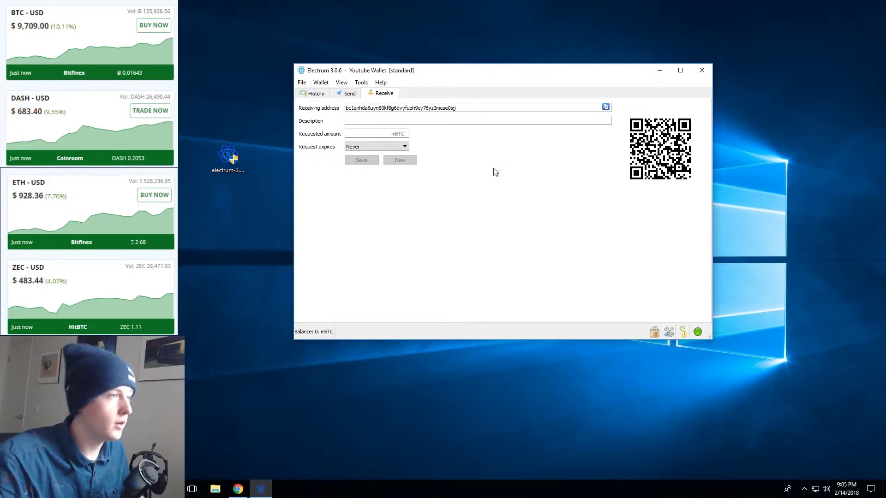
left_click(342, 83)
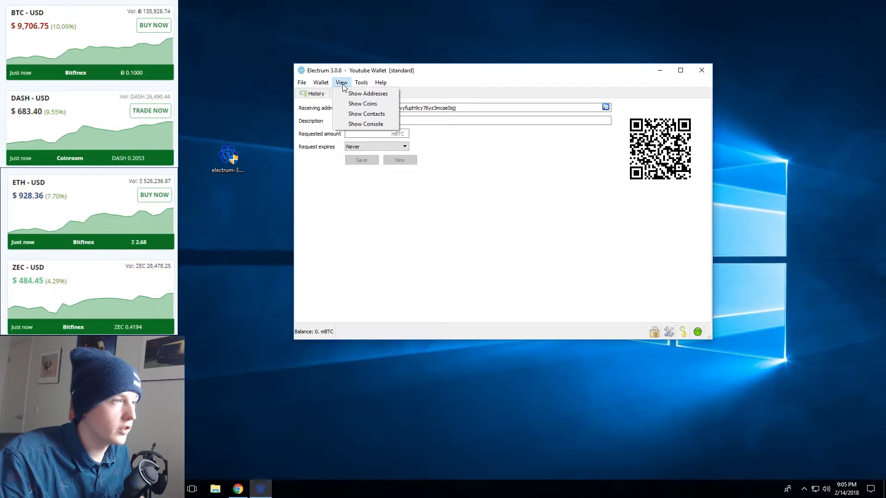
- Enable the Addresses tab, inspect the last receiving address, then copy the current Receive address
left_click(368, 94)
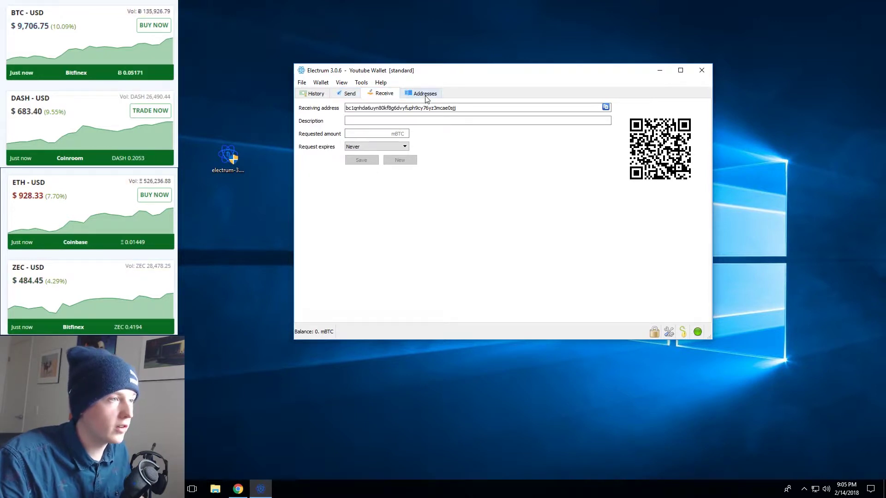
left_click(425, 94)
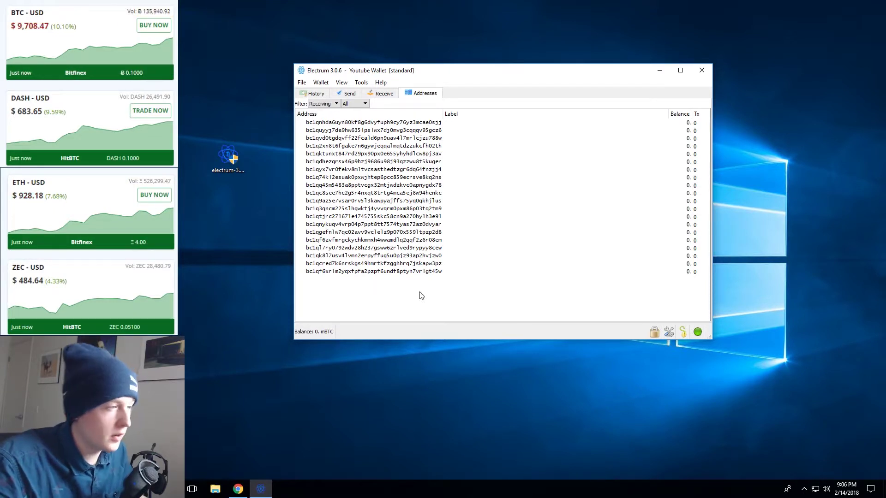
double_click(354, 272)
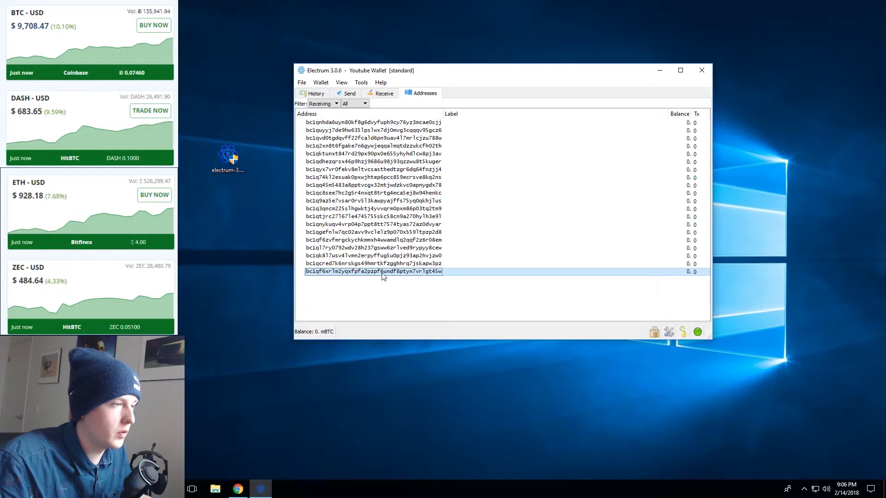
right_click(382, 274)
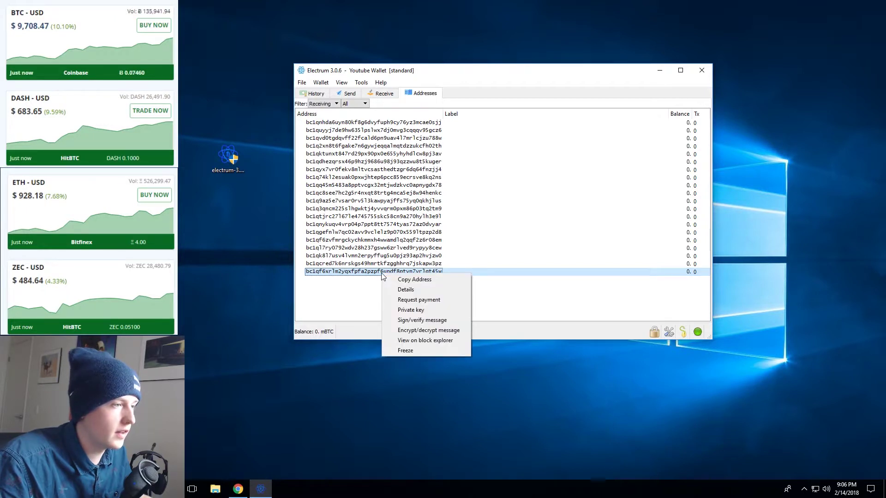
left_click(353, 290)
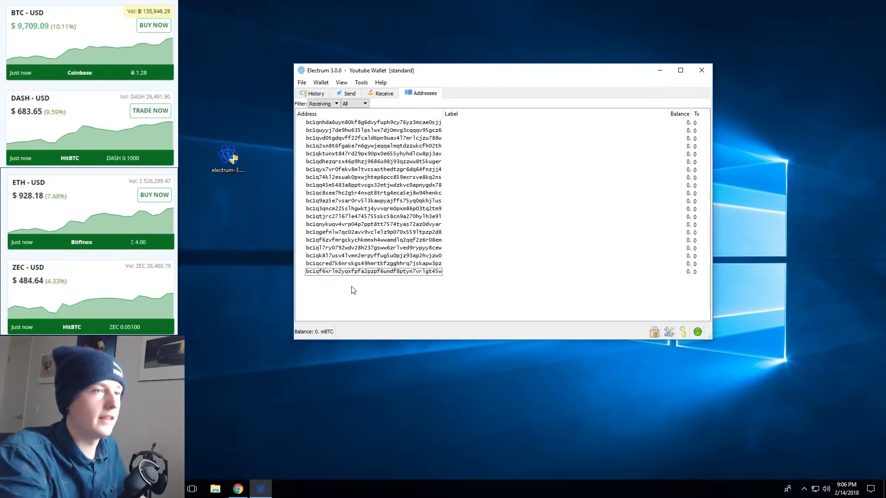
left_click(376, 94)
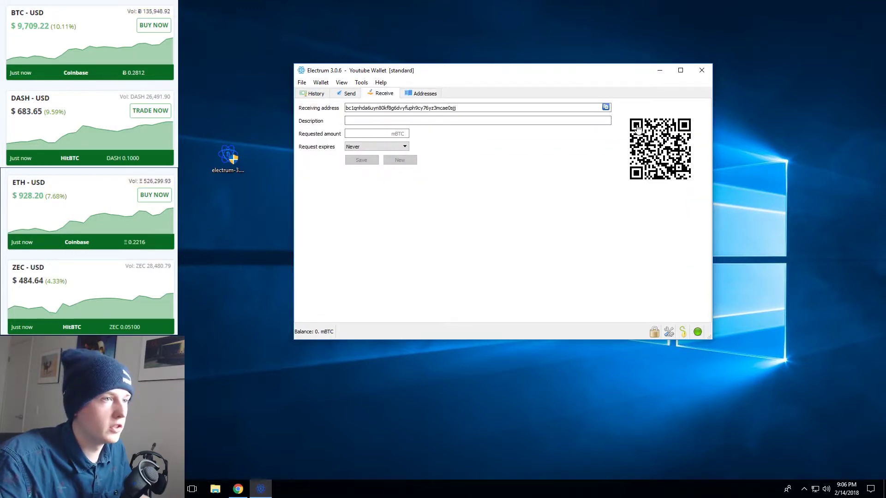
left_click(606, 107)
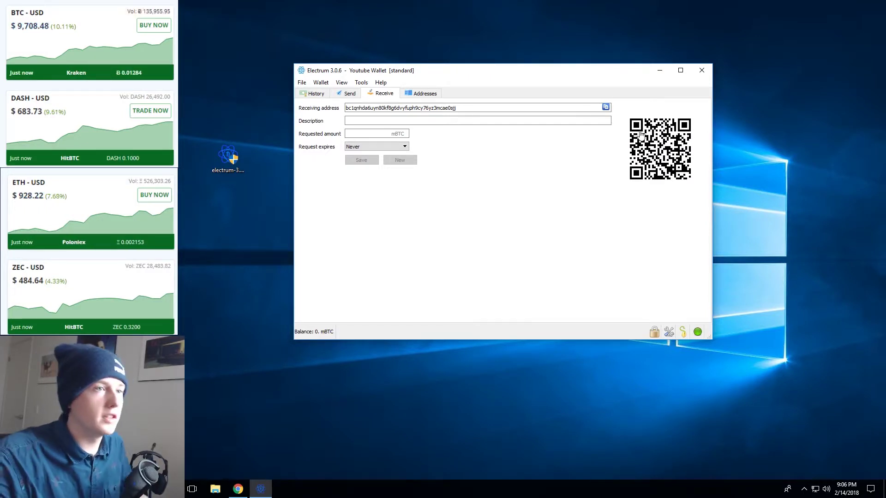
- Close Electrum, switch Chrome to the exodus.io tab, and close the Electrum tab and downloads bar
left_click(697, 75)
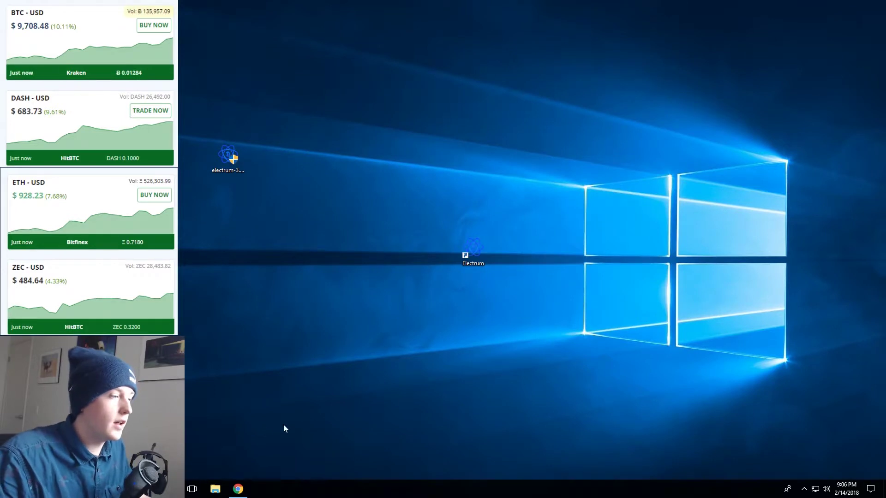
left_click(238, 489)
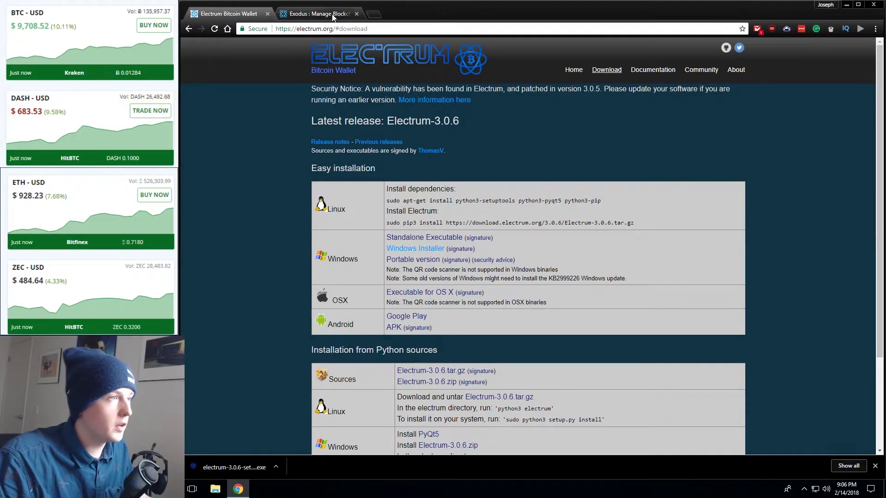
left_click(305, 13)
left_click(268, 13)
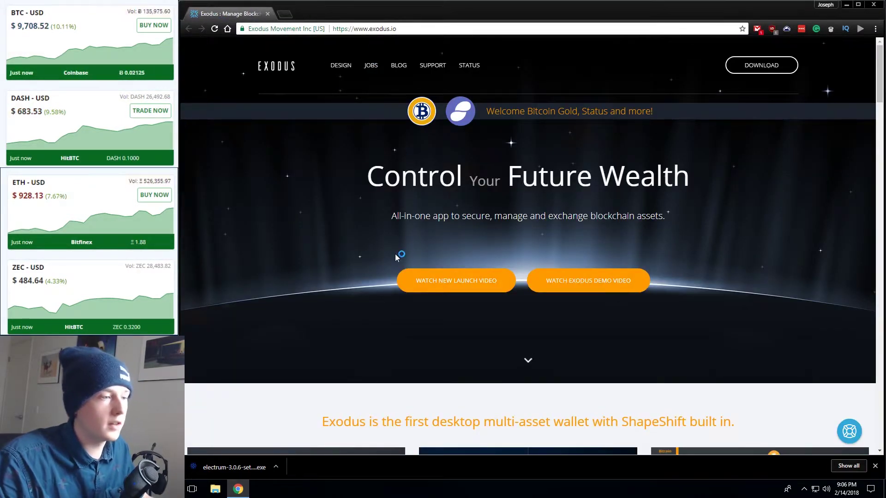
left_click(875, 467)
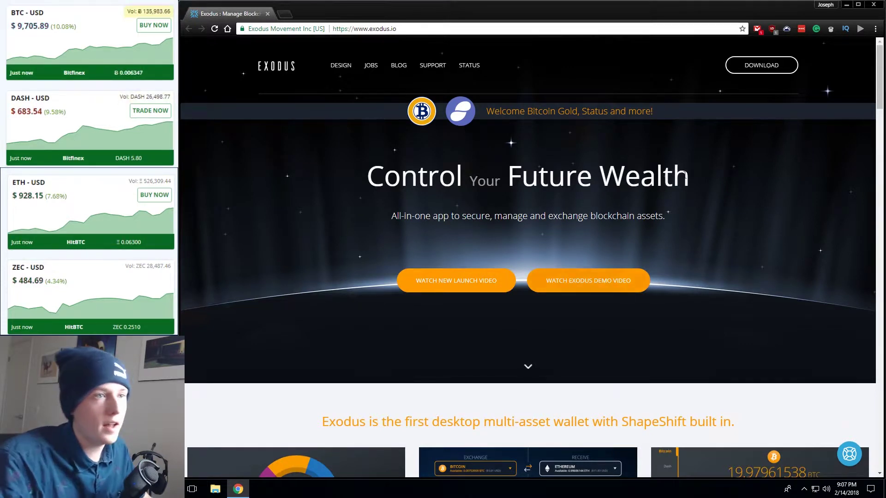
- Download the Exodus 1.44.1 Windows 64-bit installer and save it to the Desktop
left_click(745, 72)
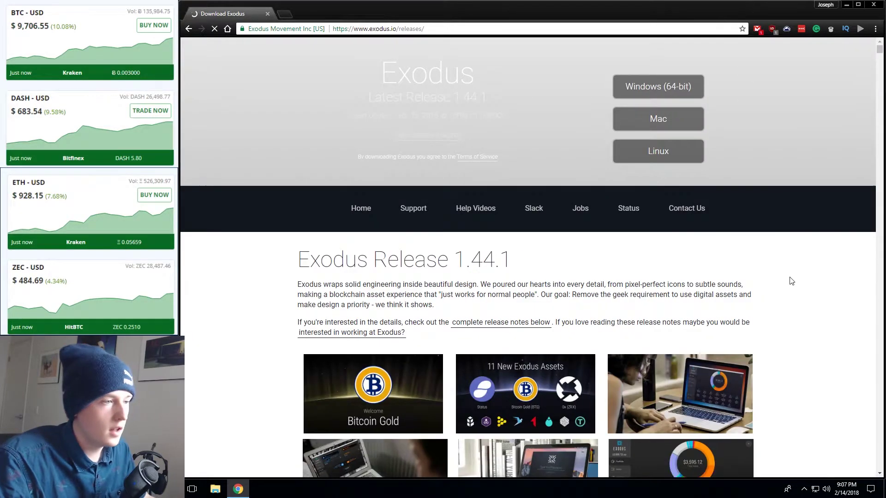
scroll(791, 277, "down", 6)
scroll(790, 278, "down", 2)
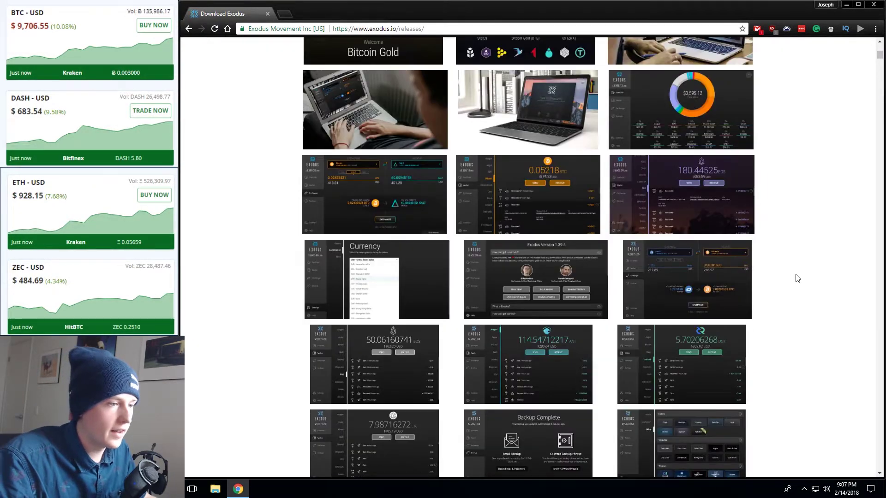
scroll(796, 278, "up", 5)
scroll(797, 278, "up", 3)
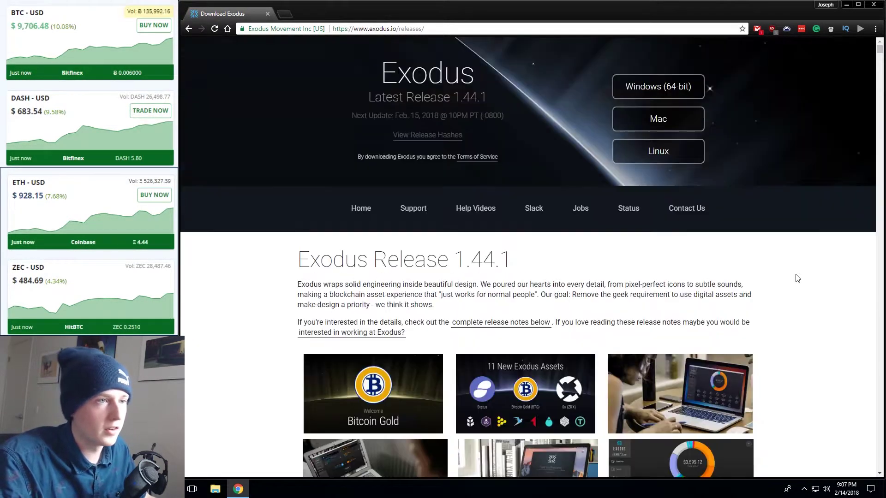
left_click(686, 93)
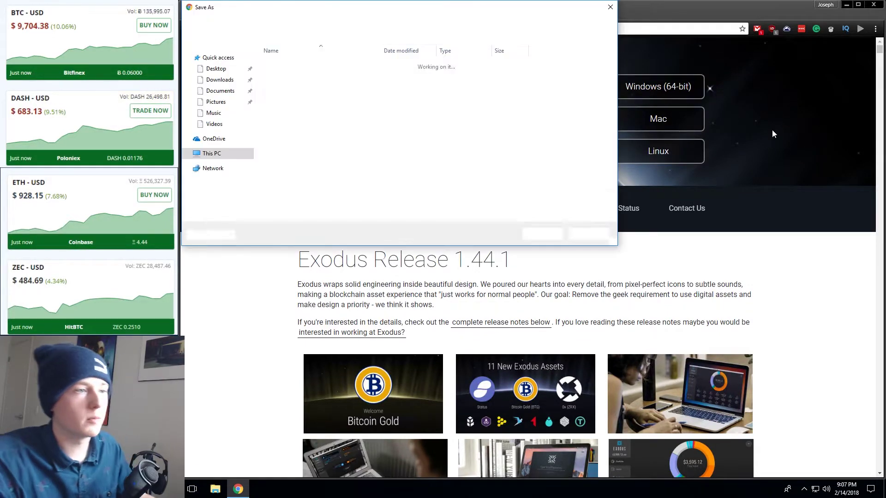
left_click(216, 70)
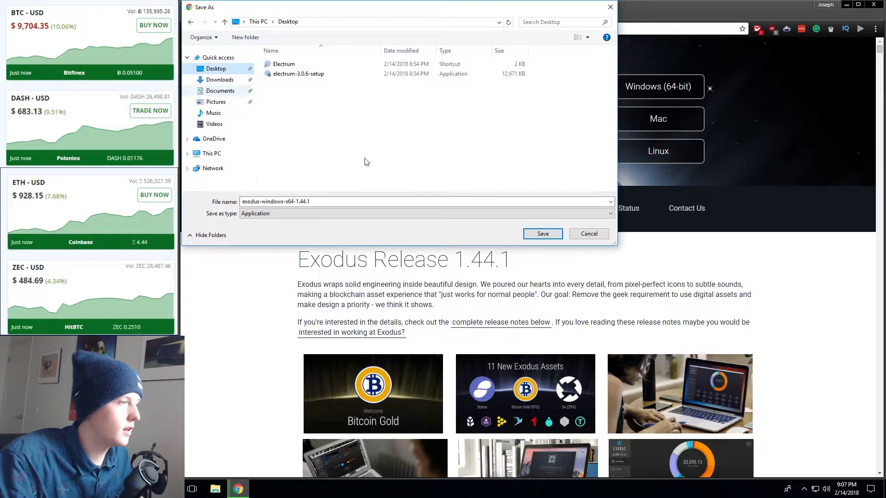
left_click(542, 234)
- Install Exodus from exodus-windows-x64-1.44.1, then launch it from the new Exodus desktop shortcut
left_click(846, 4)
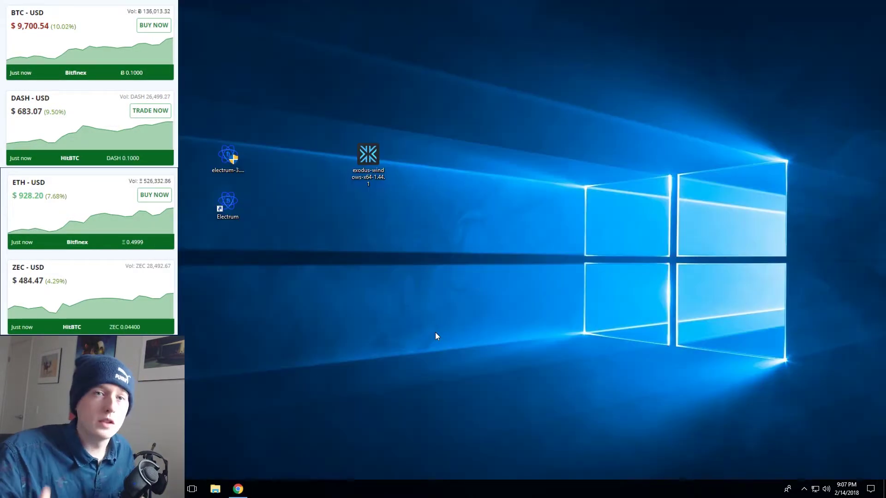
left_click(368, 160)
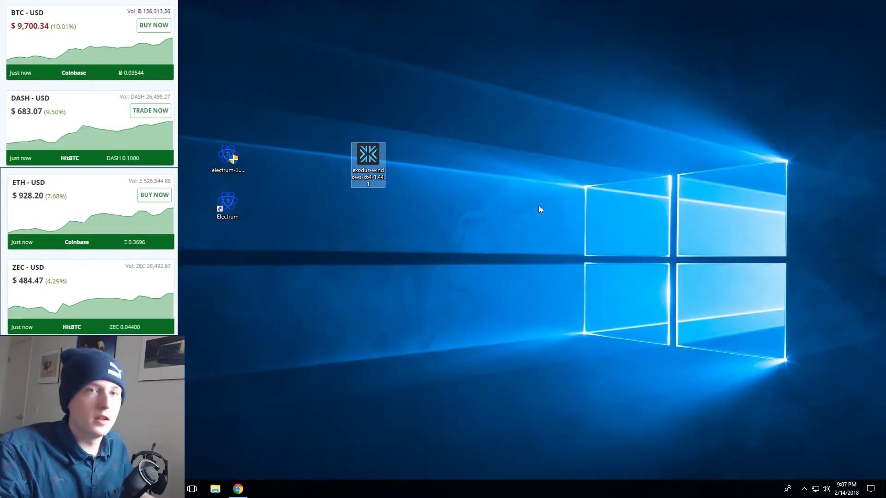
double_click(370, 190)
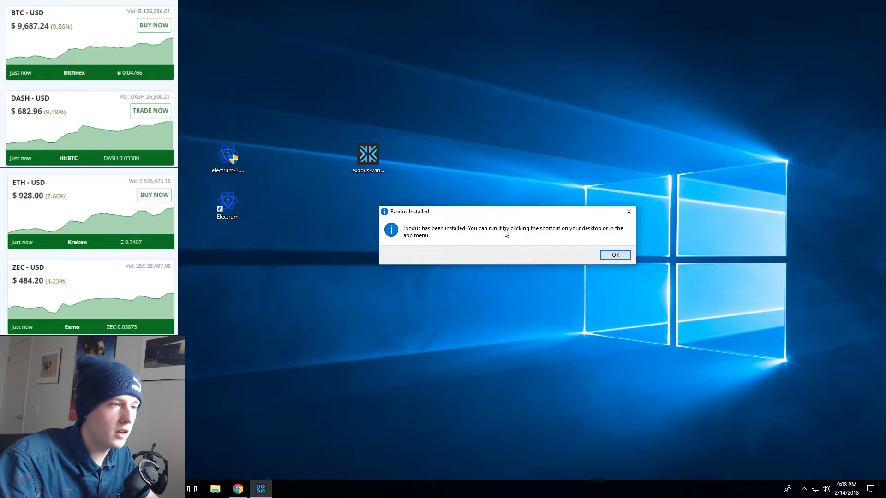
left_click(616, 255)
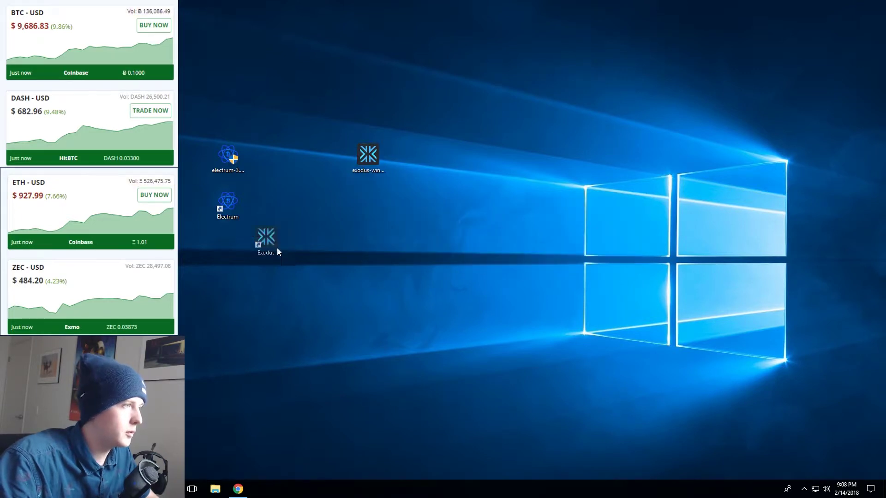
left_click(485, 356)
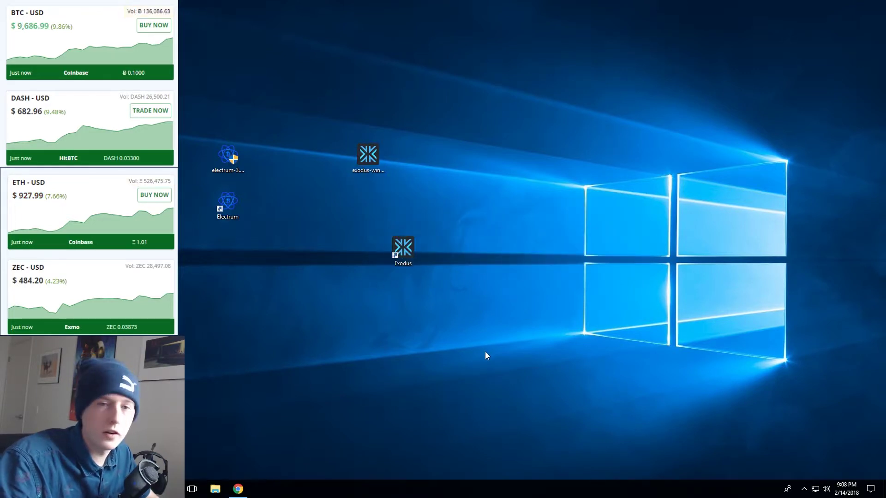
double_click(391, 256)
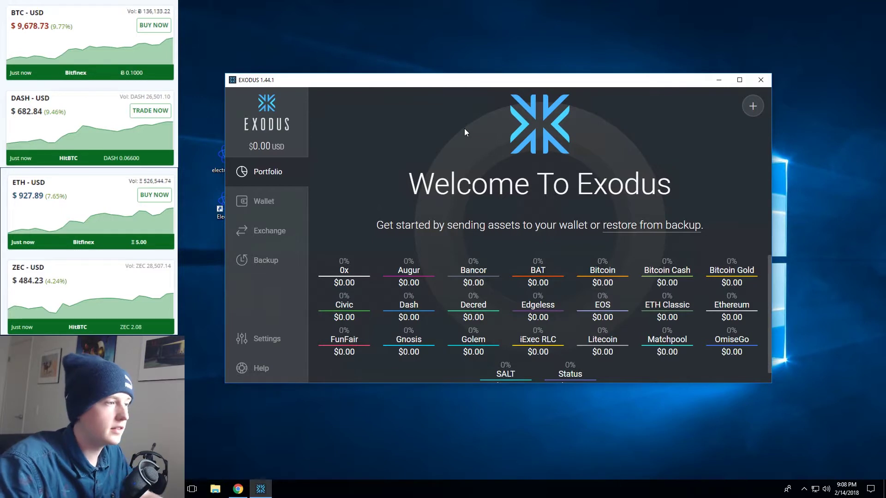
- View the Backup section, which awaits a first deposit, then return to the Portfolio page
left_click(289, 262)
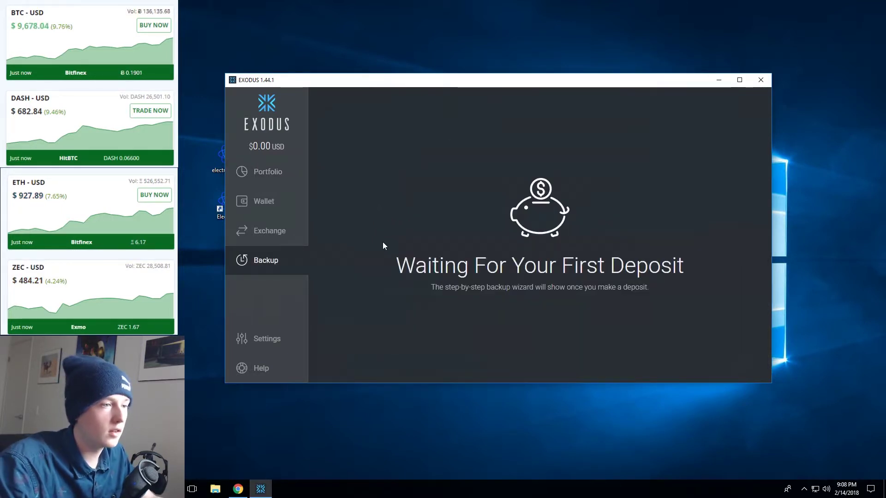
left_click(265, 171)
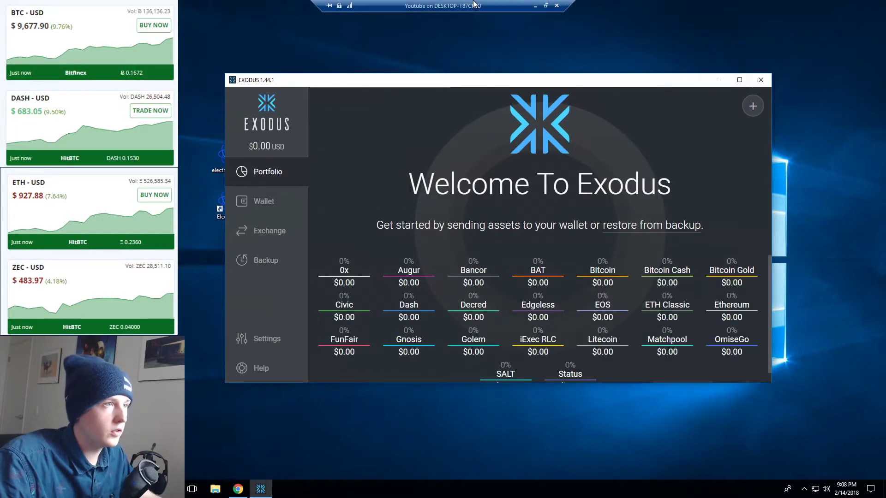
- Minimize and restore the remote session, then drag the Exodus window up and left
left_click(534, 8)
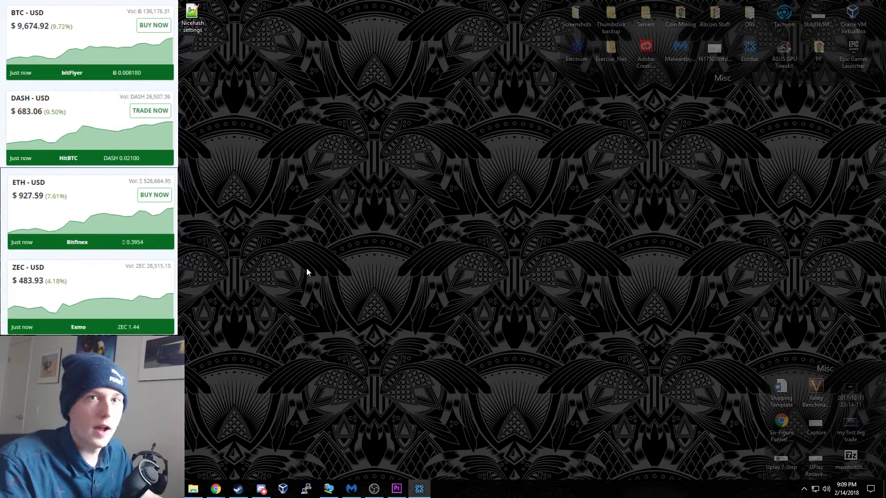
left_click(333, 486)
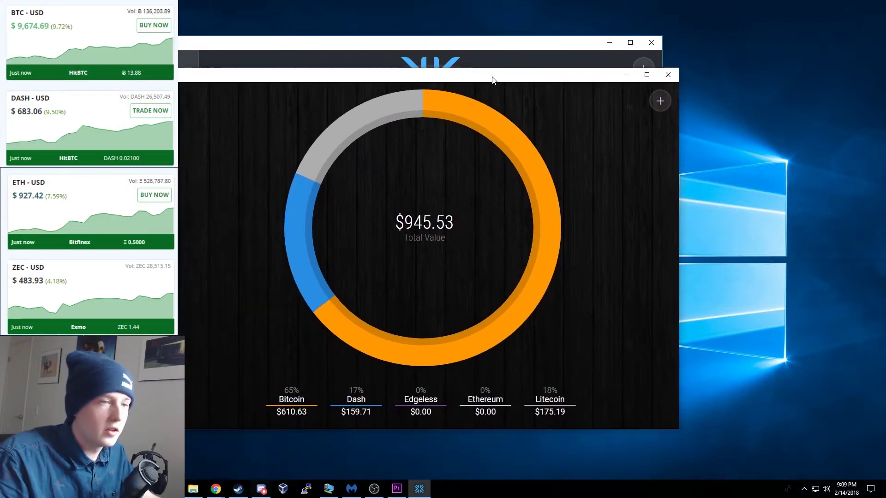
left_click_drag(490, 79, 564, 79)
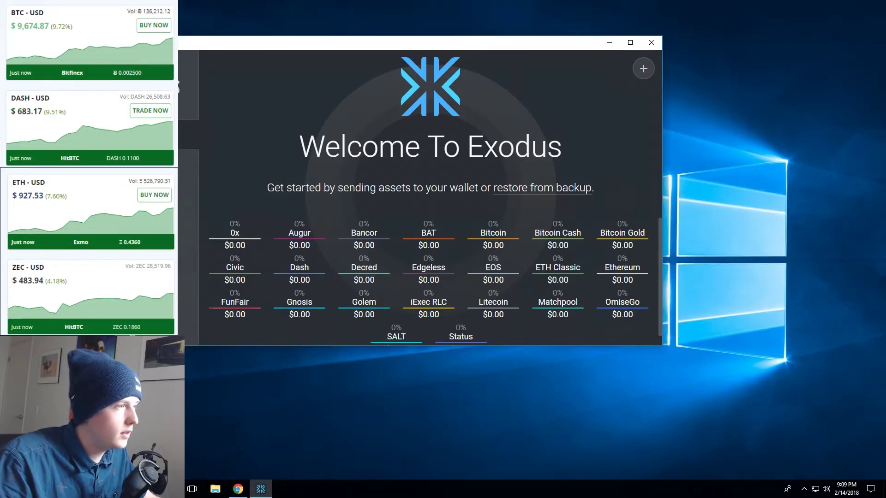
- Copy the Litecoin wallet's receiving address, then minimize the remote desktop session
left_click(206, 153)
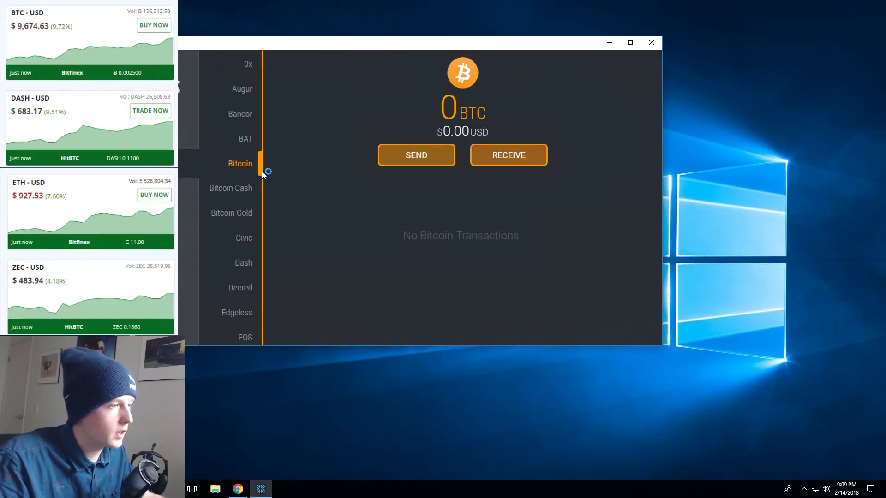
scroll(255, 202, "down", 1)
scroll(242, 286, "down", 5)
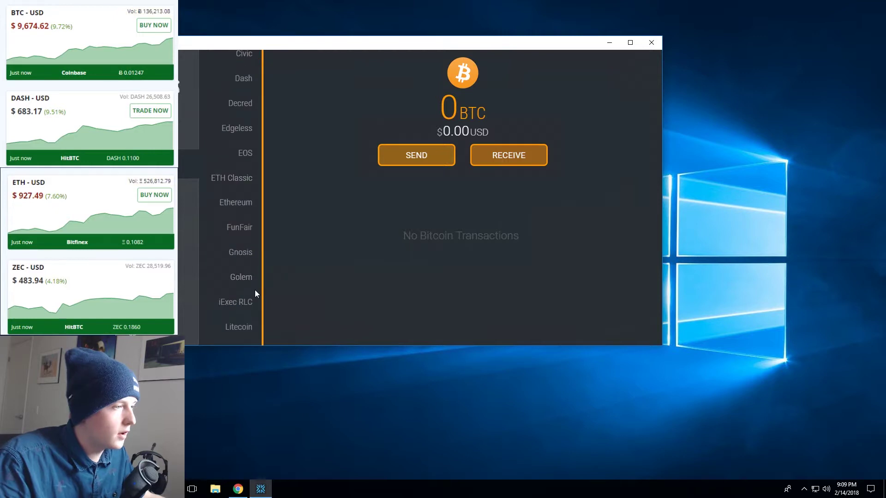
left_click(246, 239)
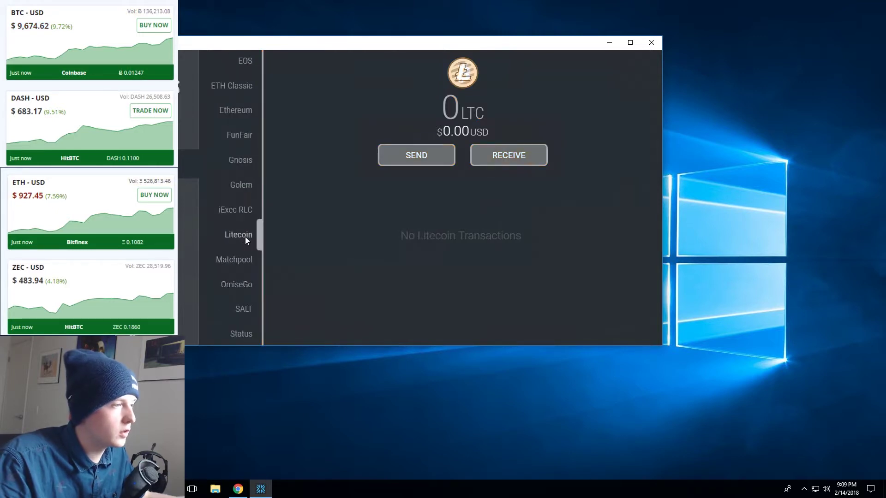
left_click(508, 163)
left_click(323, 264)
left_click(231, 93)
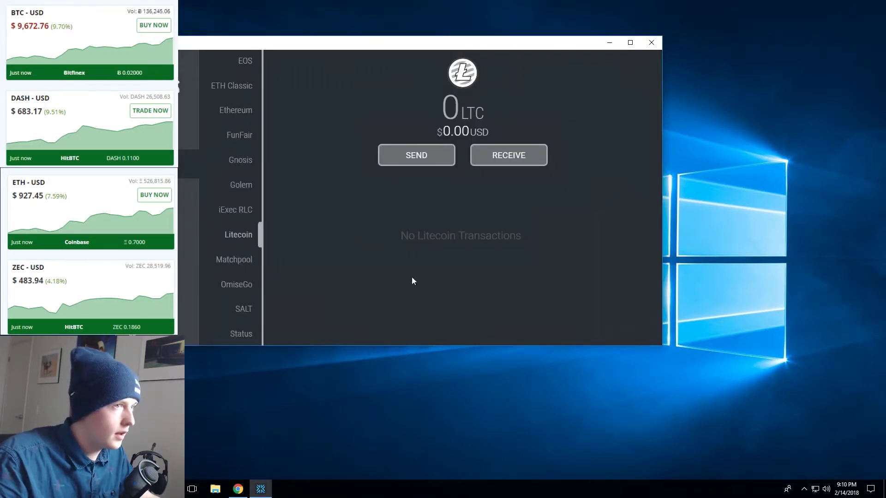
mouse_move(613, 4)
left_click(536, 7)
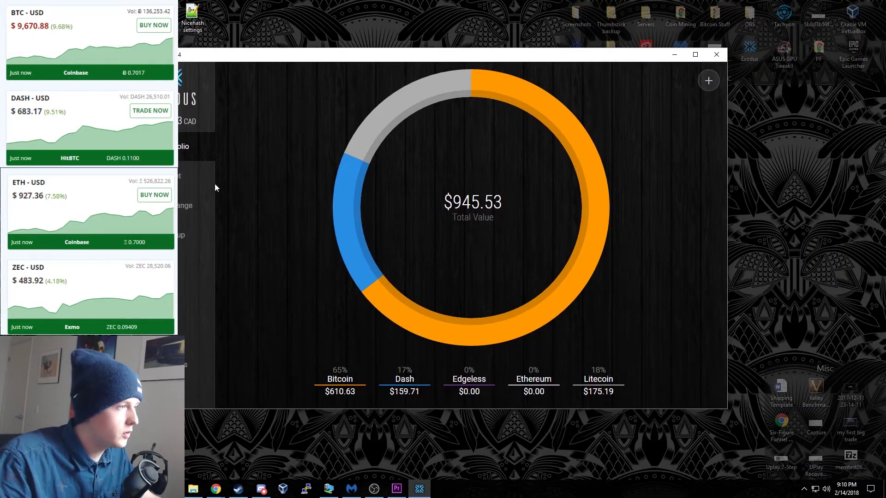
- Start a Litecoin send in the local wallet to the pasted receiving address
left_click(214, 187)
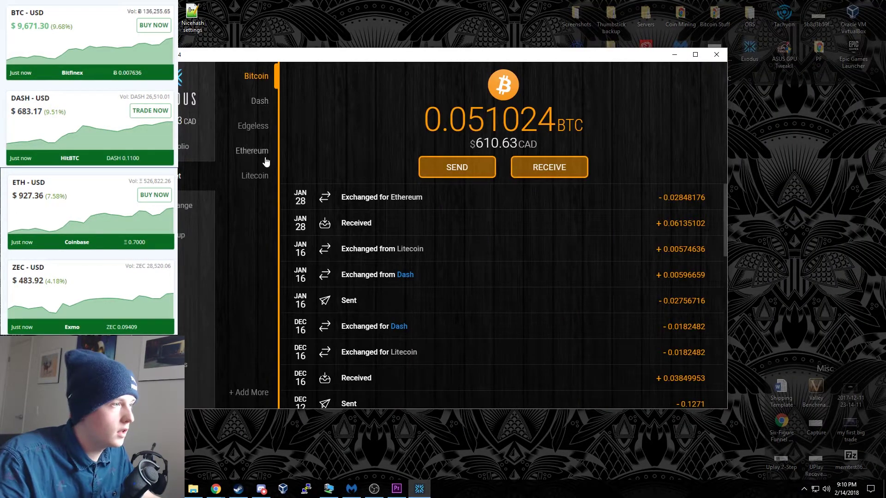
left_click(257, 176)
left_click(460, 171)
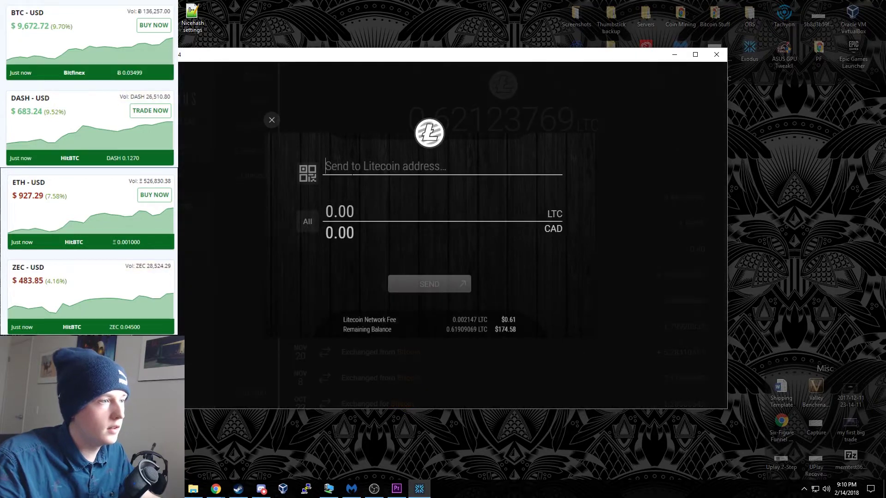
key("ctrl+v")
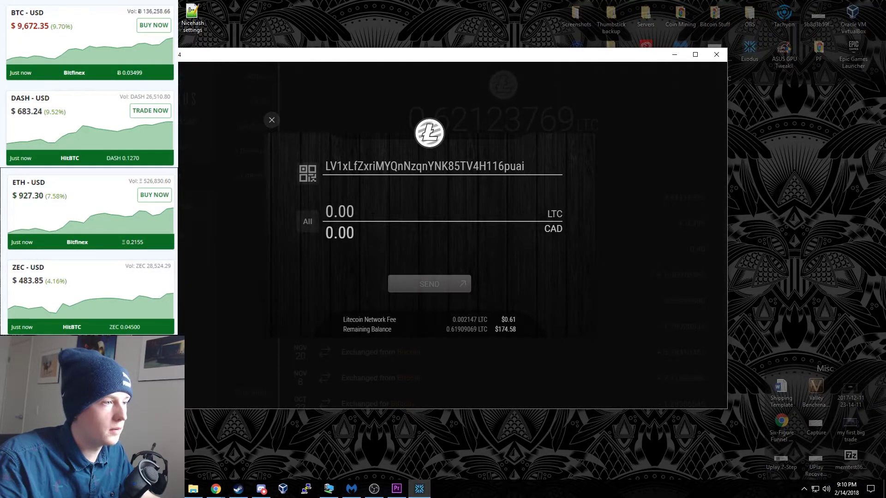
- Set the amount to 10.00 CAD (0.03546099 LTC) and confirm the send
left_click(342, 232)
type("5")
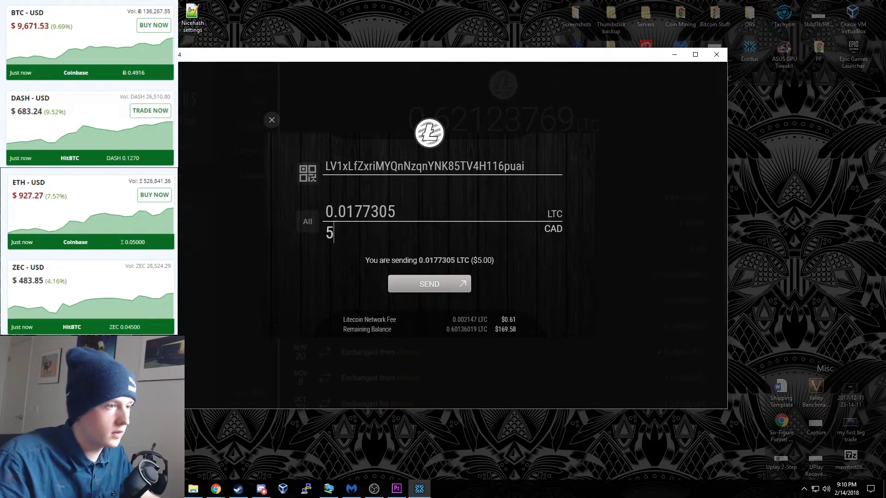
key("BackSpace")
type("10.00")
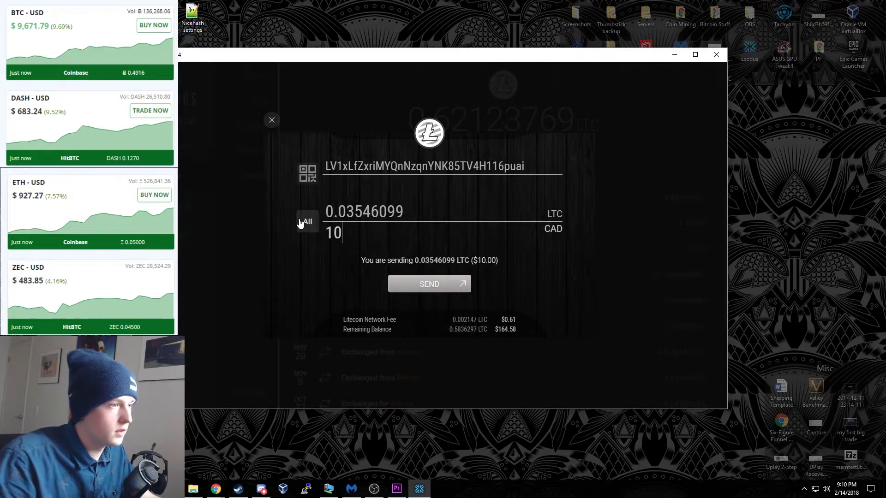
left_click(430, 285)
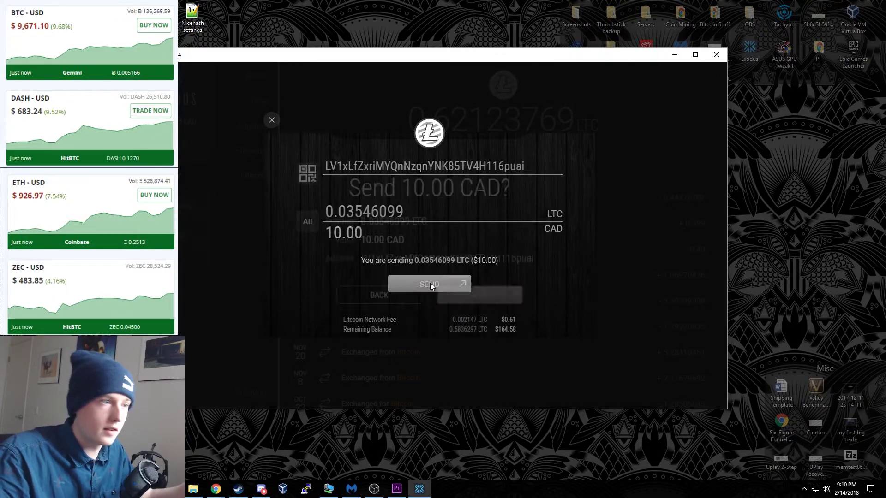
left_click(479, 295)
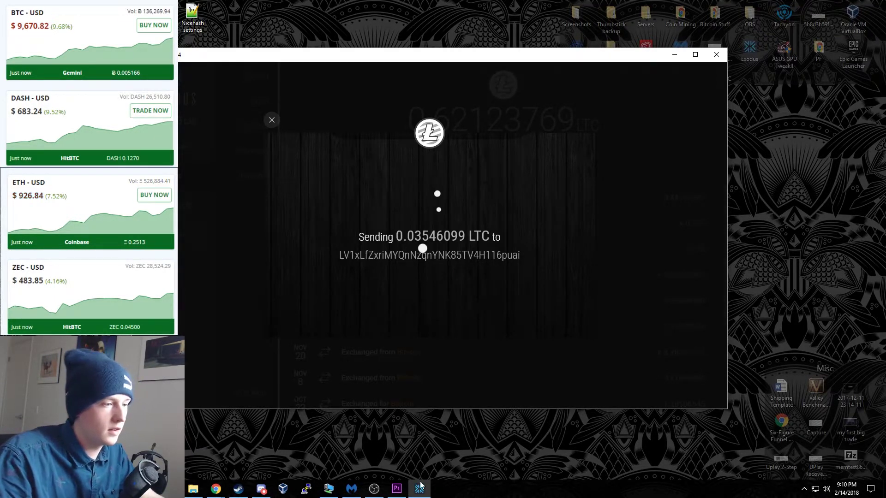
- Minimize the local wallet, restore the remote session, reposition its window, and open Portfolio
left_click(674, 54)
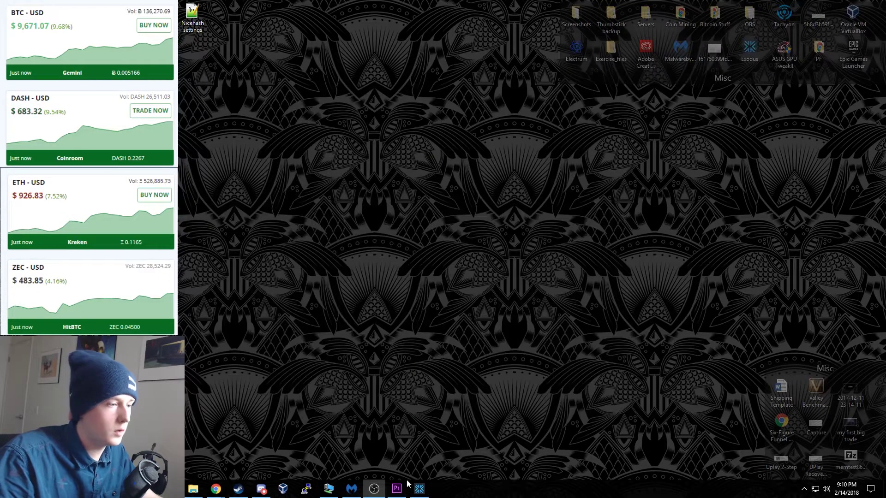
left_click(329, 489)
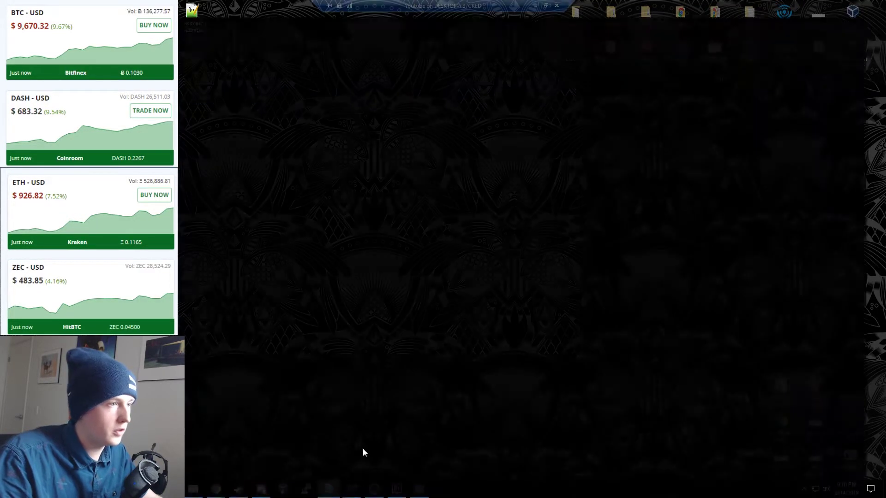
left_click_drag(317, 46, 467, 91)
left_click(333, 175)
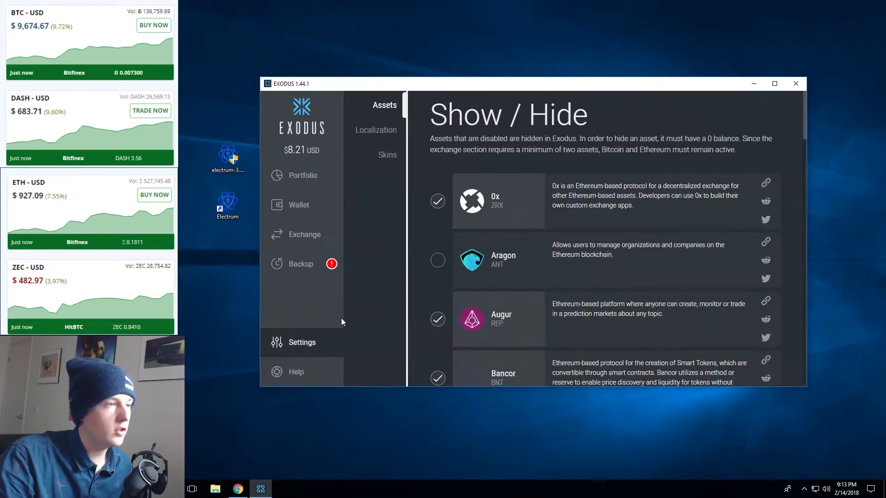
- Switch the display currency to CAD - Canadian dollar, then start the wallet Backup
left_click(376, 129)
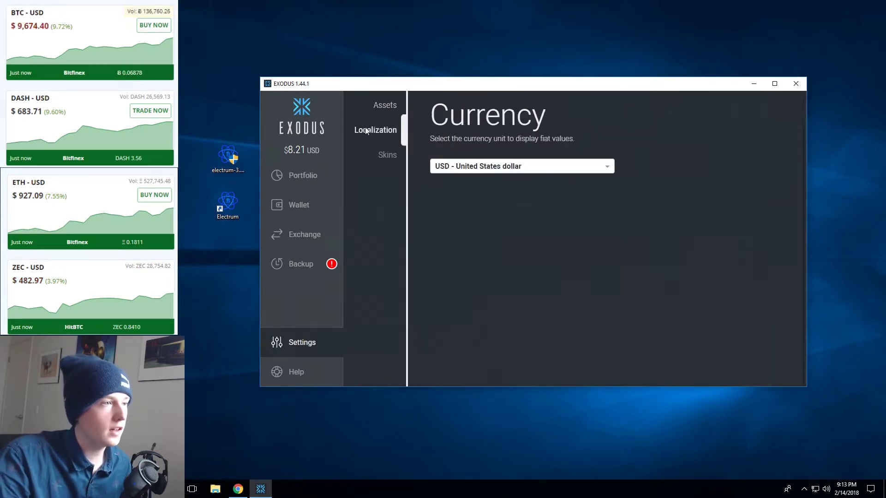
left_click(524, 167)
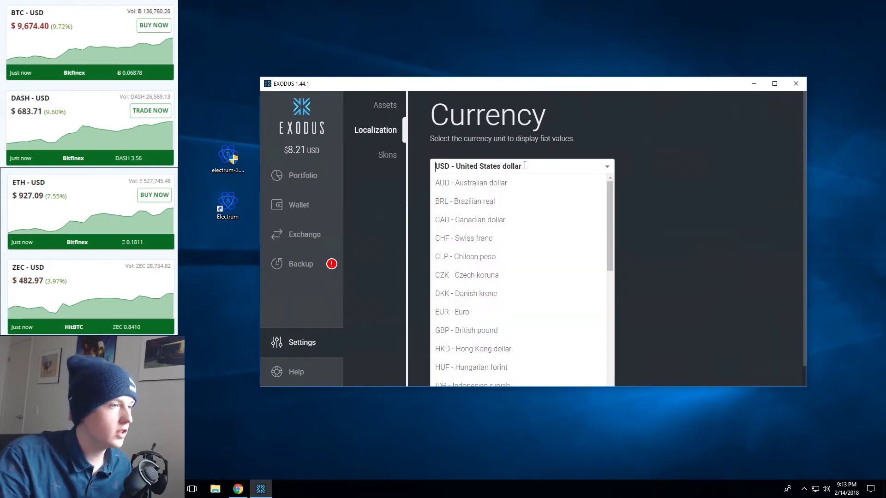
left_click(534, 227)
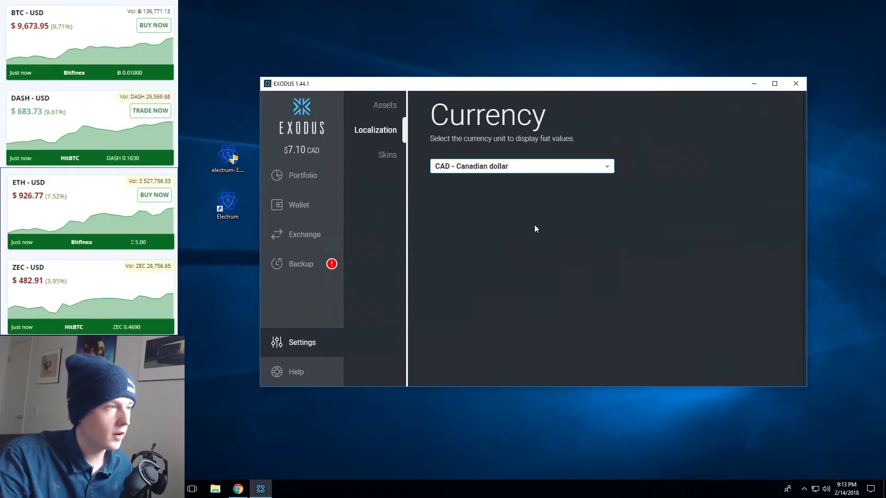
left_click(323, 180)
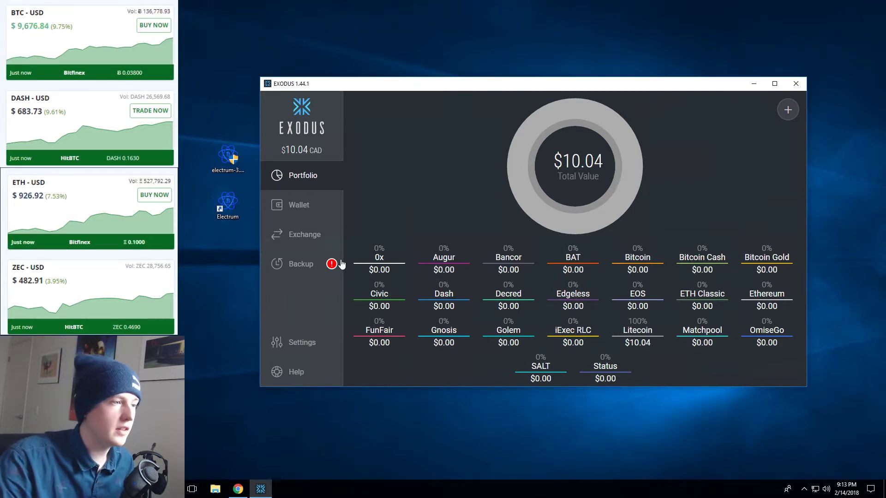
left_click(301, 271)
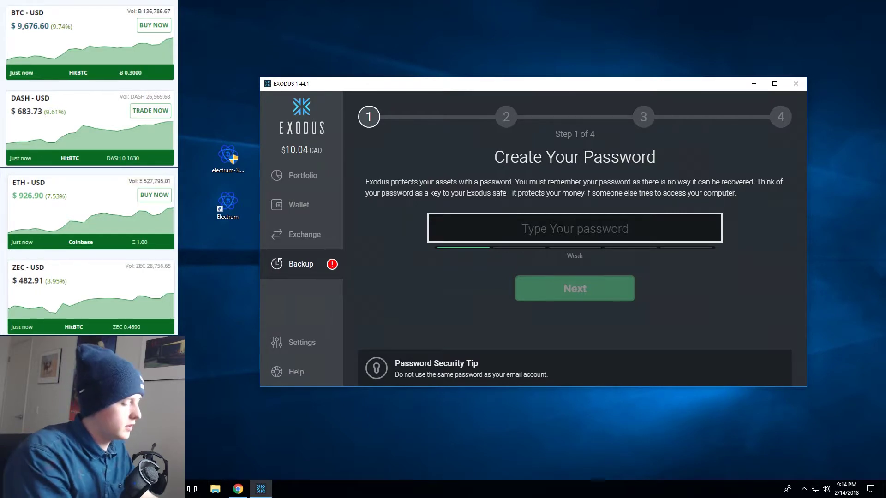
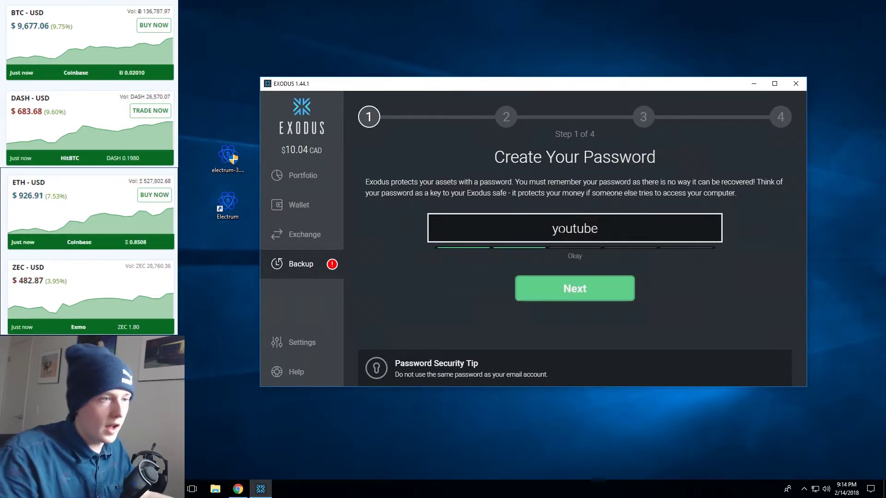
- Enter and confirm a backup password, then move past the 12-word recovery phrase to step 4
left_click(551, 294)
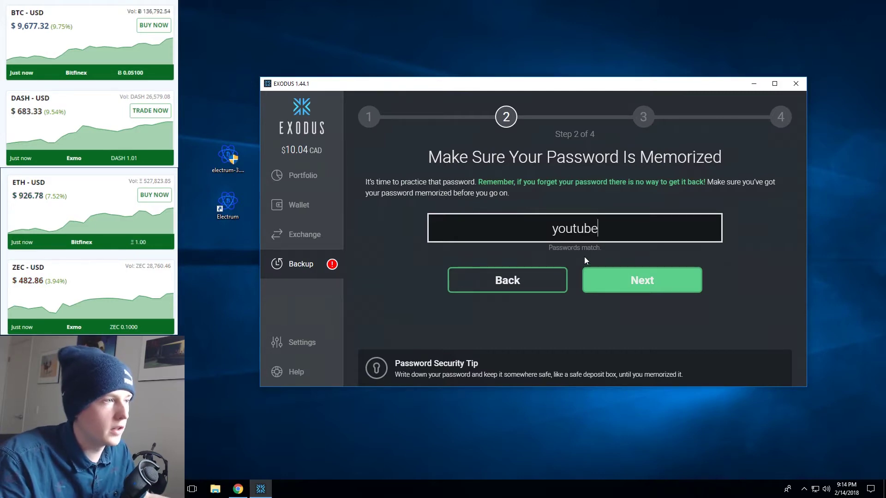
left_click(629, 279)
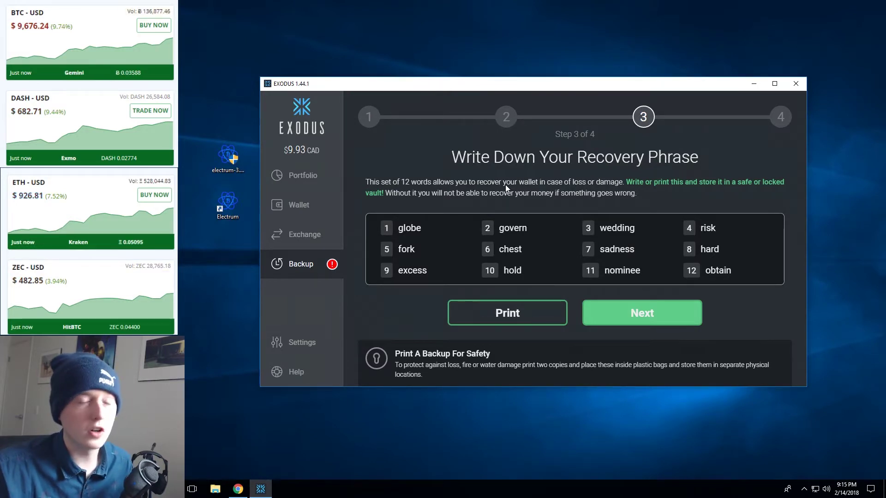
left_click(629, 316)
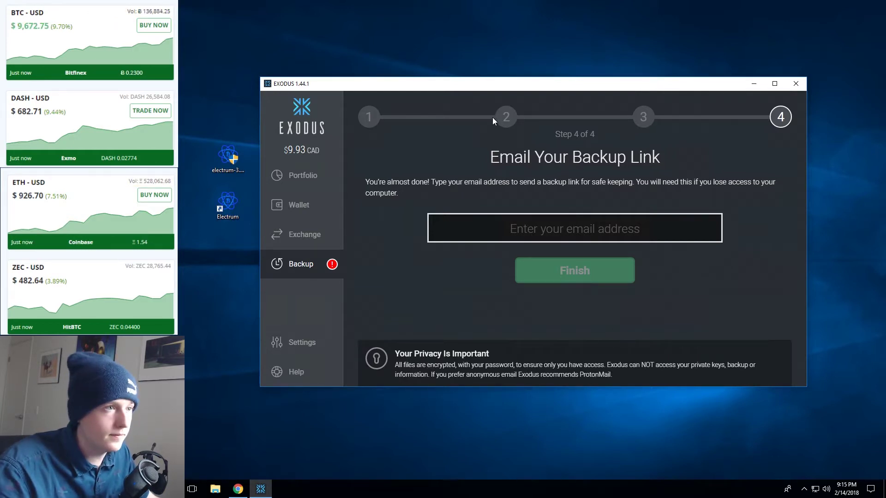
- Open Exodus's Exchange page, later switch to the Blockchain Bash Instagram tab in Chrome
left_click(293, 239)
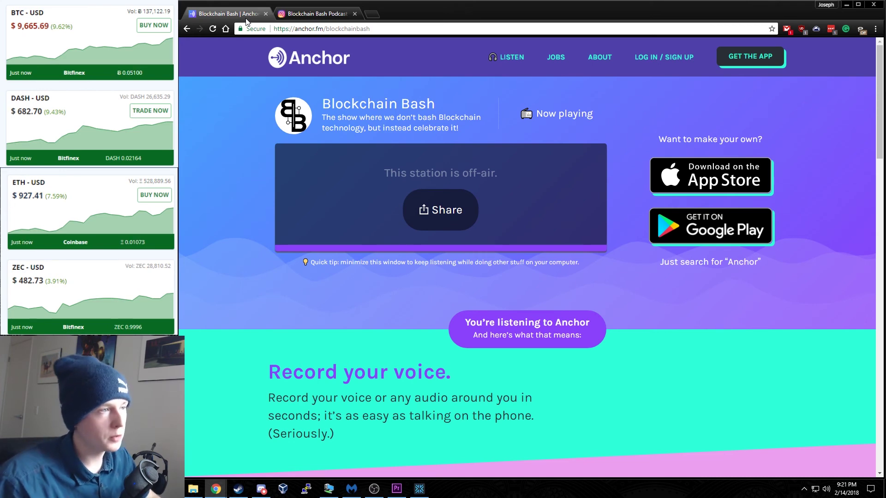
left_click(276, 14)
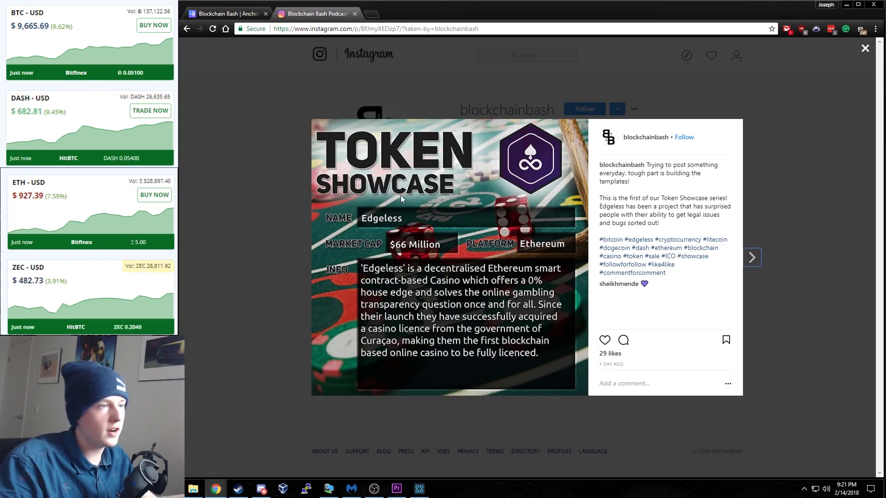
- Browse the Token Showcase, Coin Showcase and Market Cap Update posts, closing each overlay
left_click(263, 256)
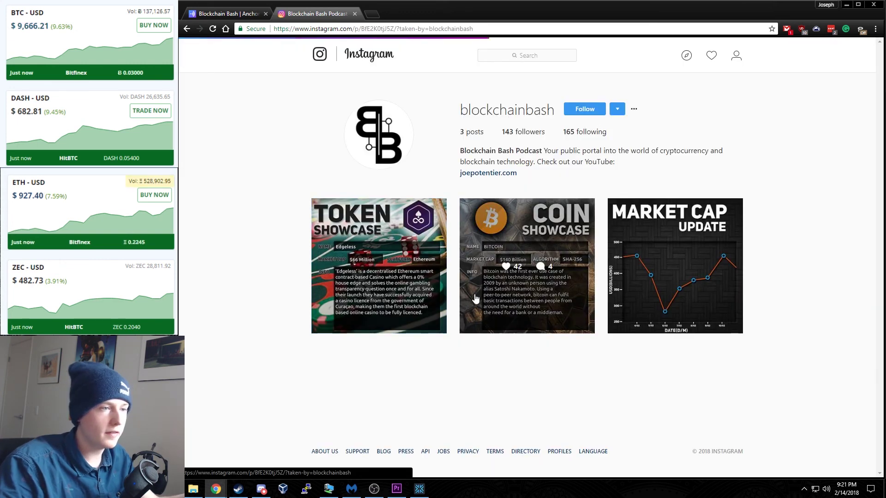
left_click(474, 295)
left_click(247, 259)
left_click(674, 272)
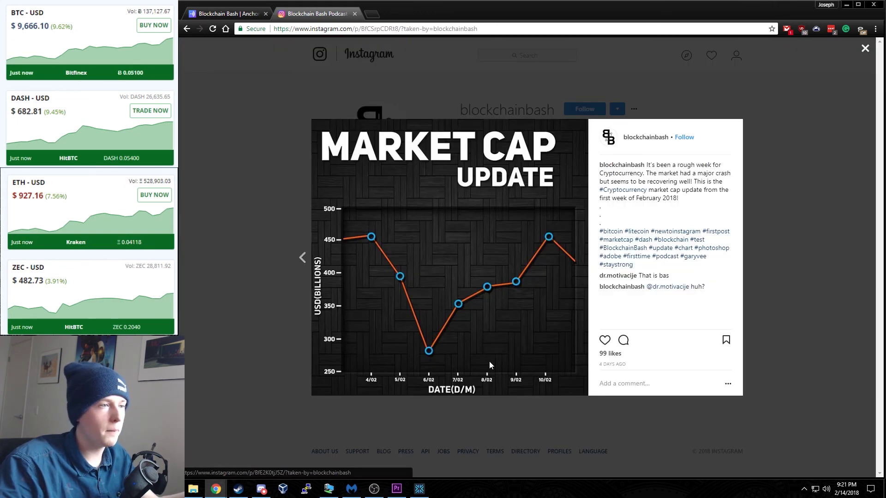
left_click(220, 291)
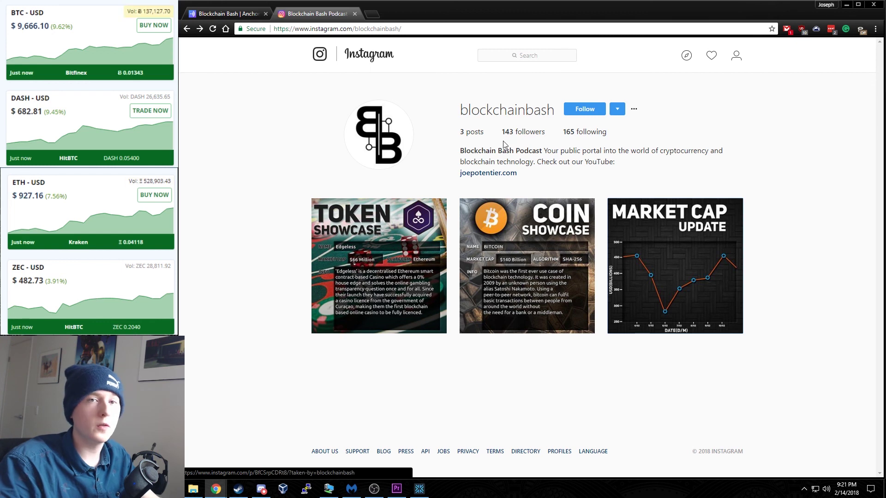